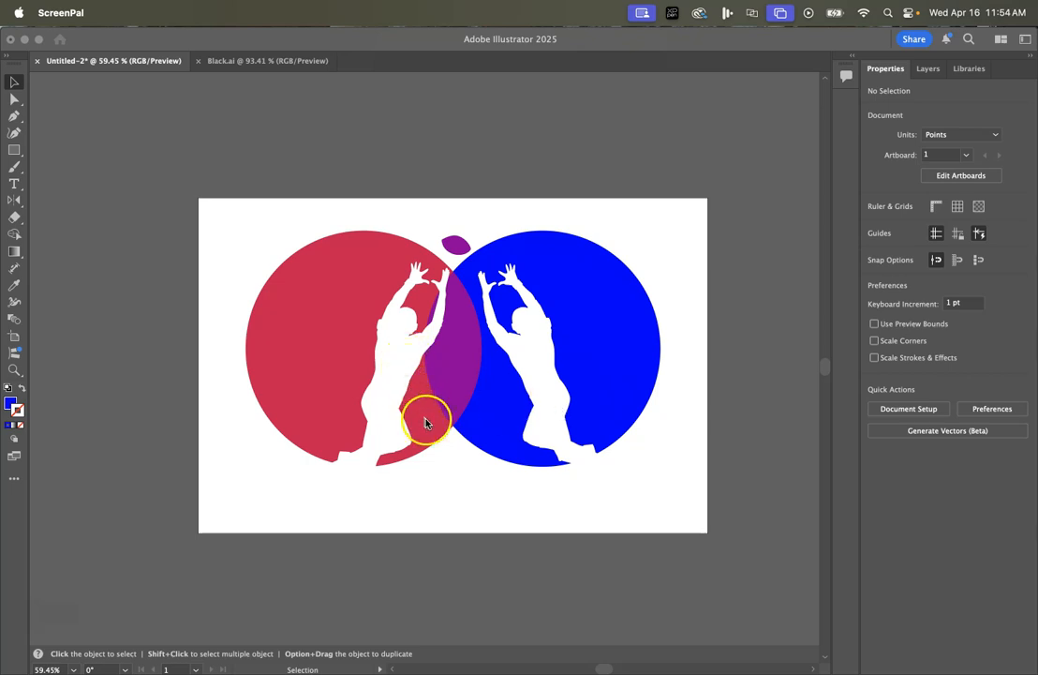
Divide the blue circle and the white silhouette overlapping it with the Pathfinder Divide operation
{"action": "left_click", "coordinate": [457, 342]}
{"action": "left_click", "coordinate": [574, 331]}
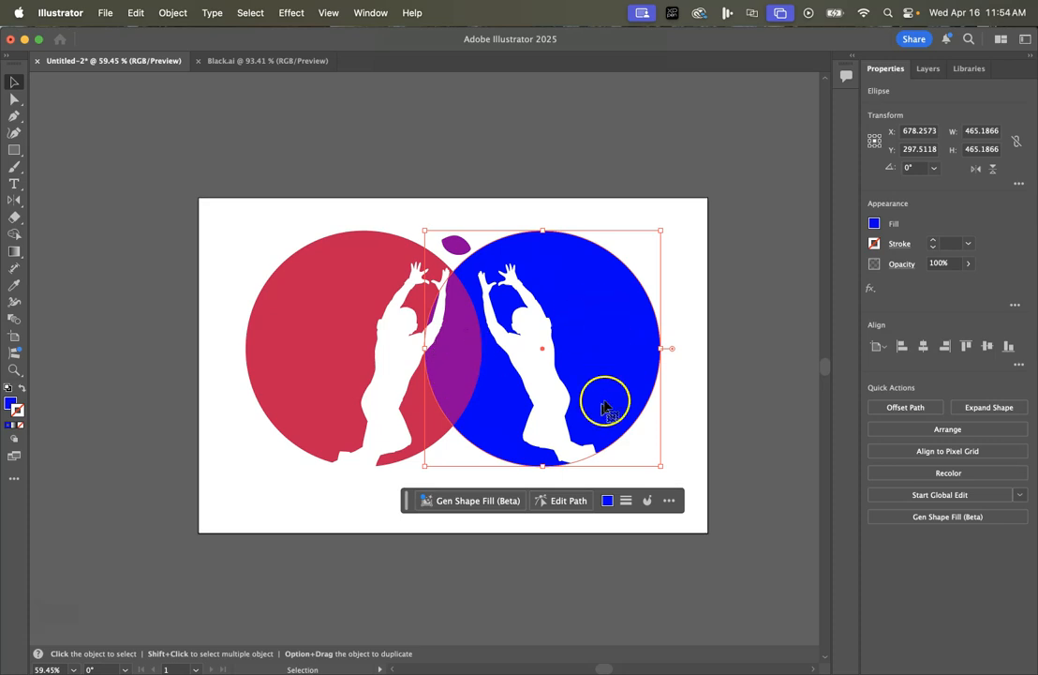
{"action": "scroll", "coordinate": [610, 469], "scroll_direction": "down", "scroll_amount": 3}
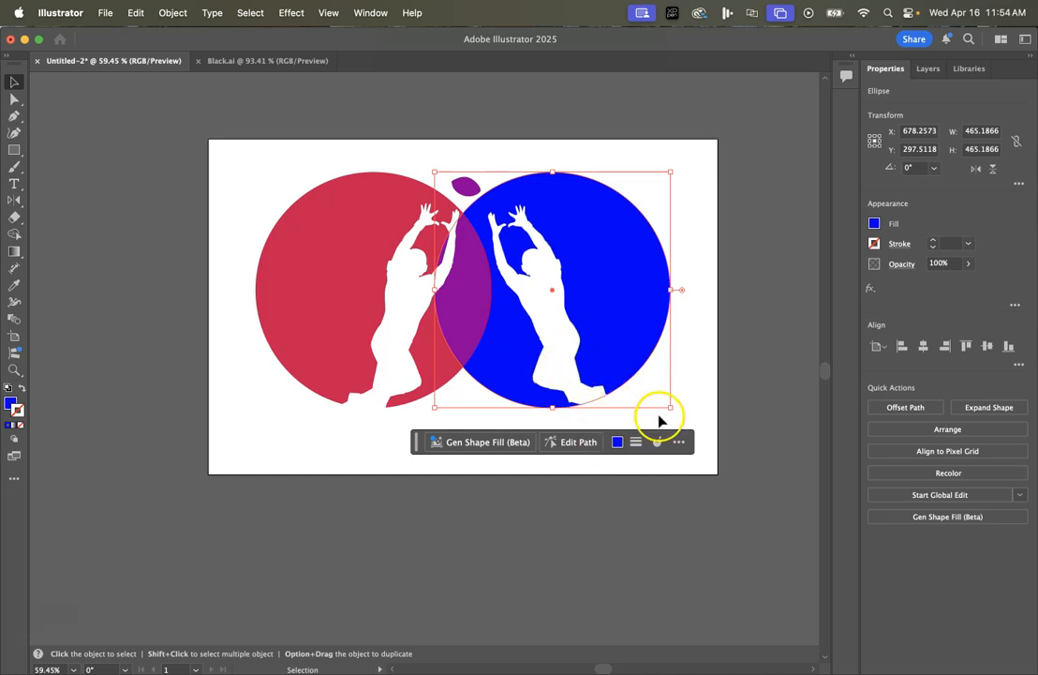
{"action": "left_click", "coordinate": [567, 381]}
{"action": "left_click", "coordinate": [556, 336]}
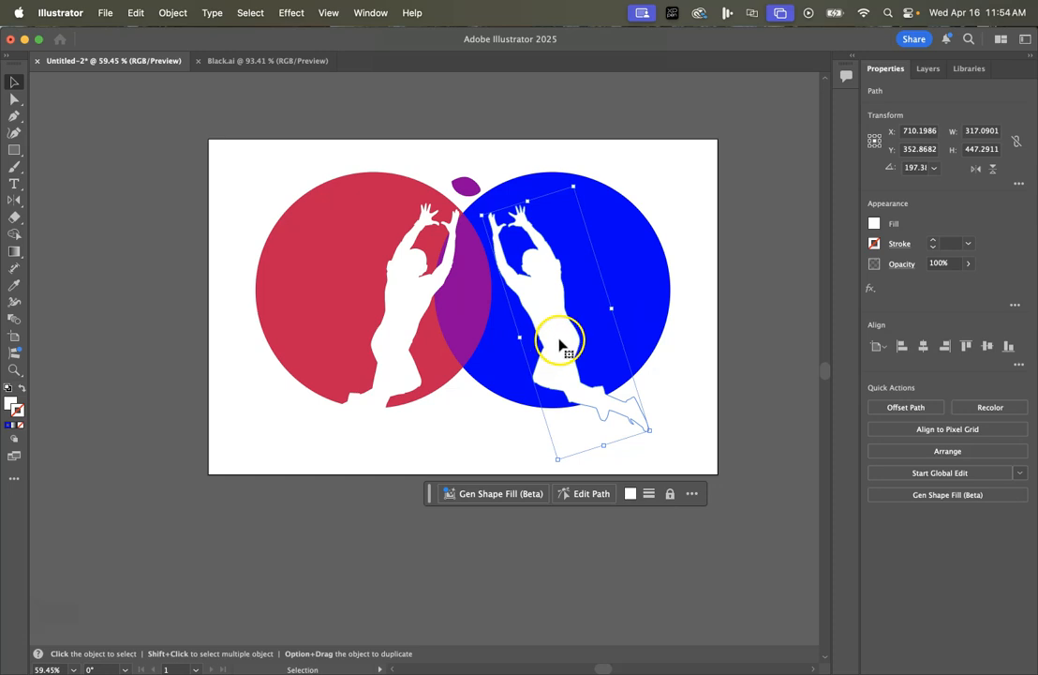
{"action": "left_click", "coordinate": [654, 295], "text": "shift"}
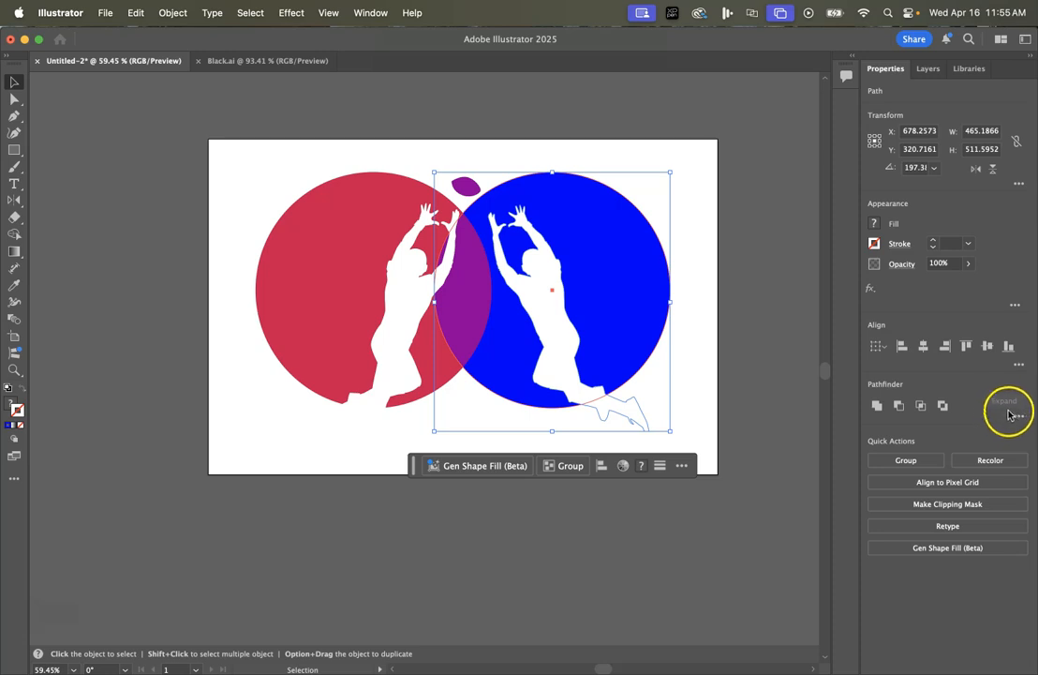
{"action": "left_click", "coordinate": [1017, 415]}
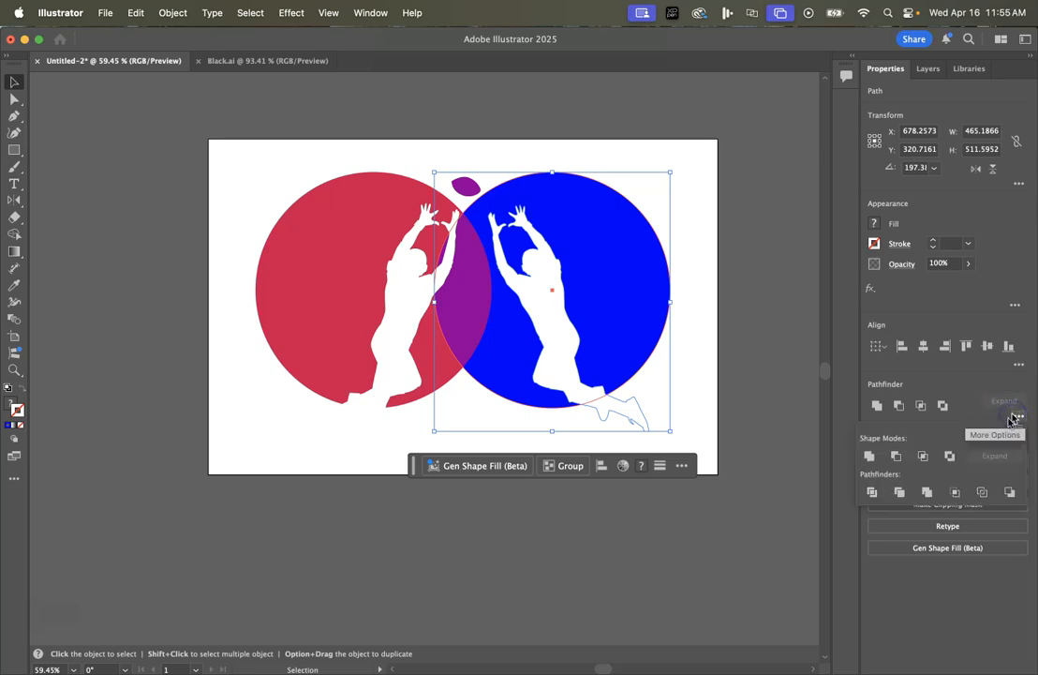
{"action": "left_click", "coordinate": [872, 493]}
Fill the leg piece extending outside the blue circle with the circle's blue, sampled with the Eyedropper
{"action": "left_click", "coordinate": [690, 385]}
{"action": "left_click", "coordinate": [612, 406]}
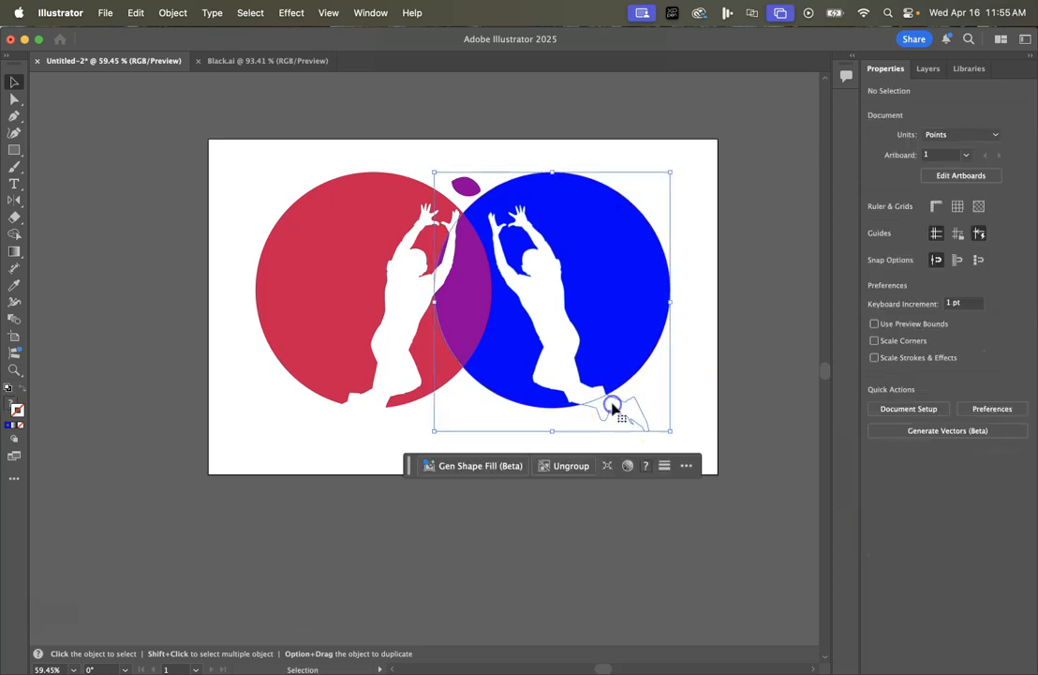
{"action": "key", "text": "a"}
{"action": "left_click", "coordinate": [679, 416]}
{"action": "left_click", "coordinate": [623, 412]}
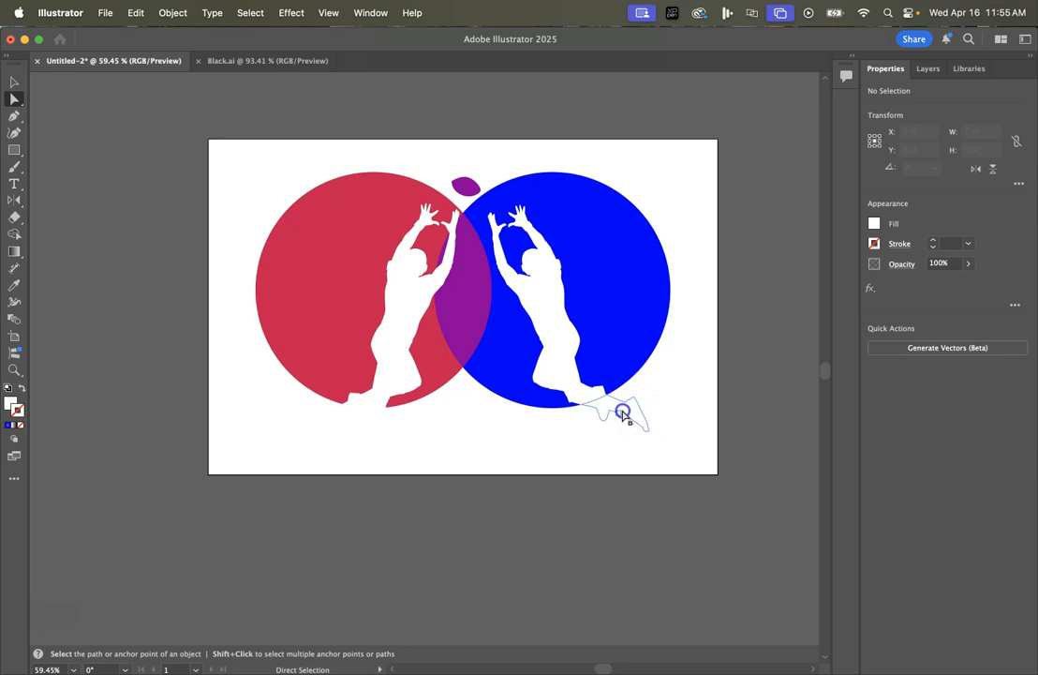
{"action": "key", "text": "i"}
{"action": "left_click", "coordinate": [633, 335]}
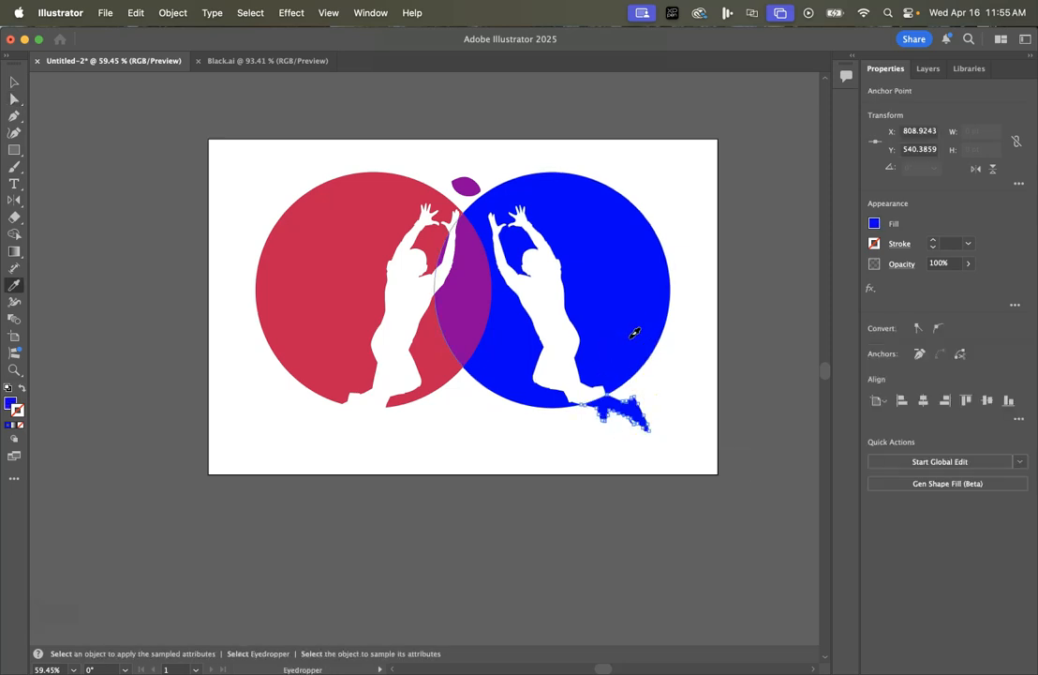
{"action": "key", "text": "v"}
{"action": "left_click", "coordinate": [741, 388]}
Shift the white silhouette on the red circle slightly left and divide it together with the red circle using Pathfinder Divide
{"action": "left_click", "coordinate": [574, 396]}
{"action": "left_click_drag", "start_coordinate": [574, 397], "coordinate": [381, 384]}
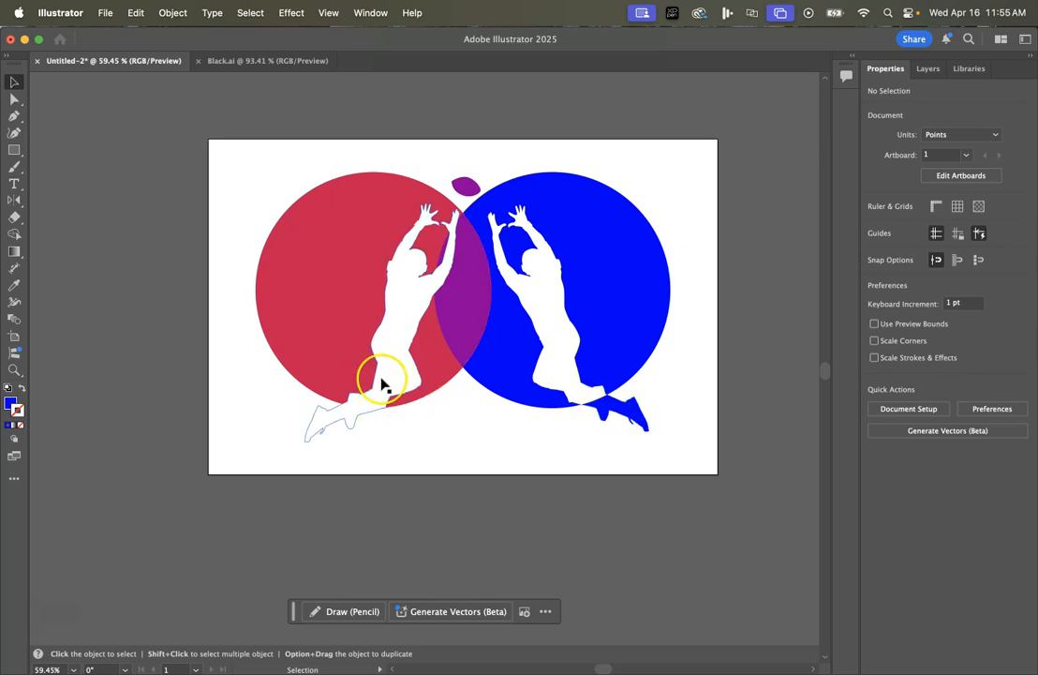
{"action": "left_click_drag", "start_coordinate": [401, 330], "coordinate": [390, 324]}
{"action": "left_click", "coordinate": [295, 307], "text": "shift"}
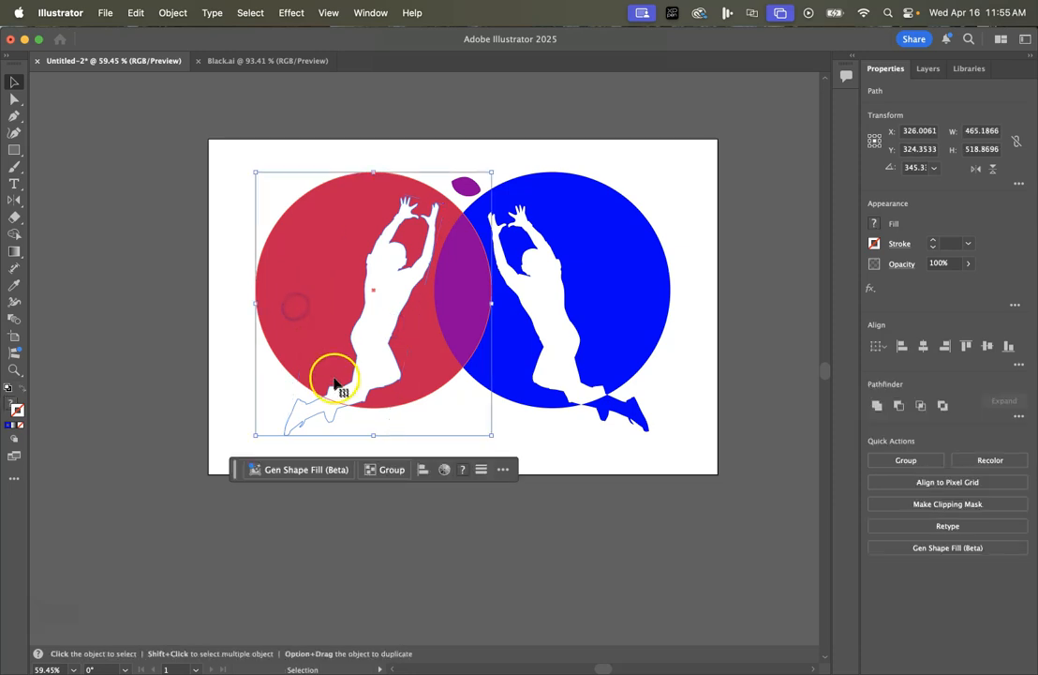
{"action": "left_click", "coordinate": [1019, 417]}
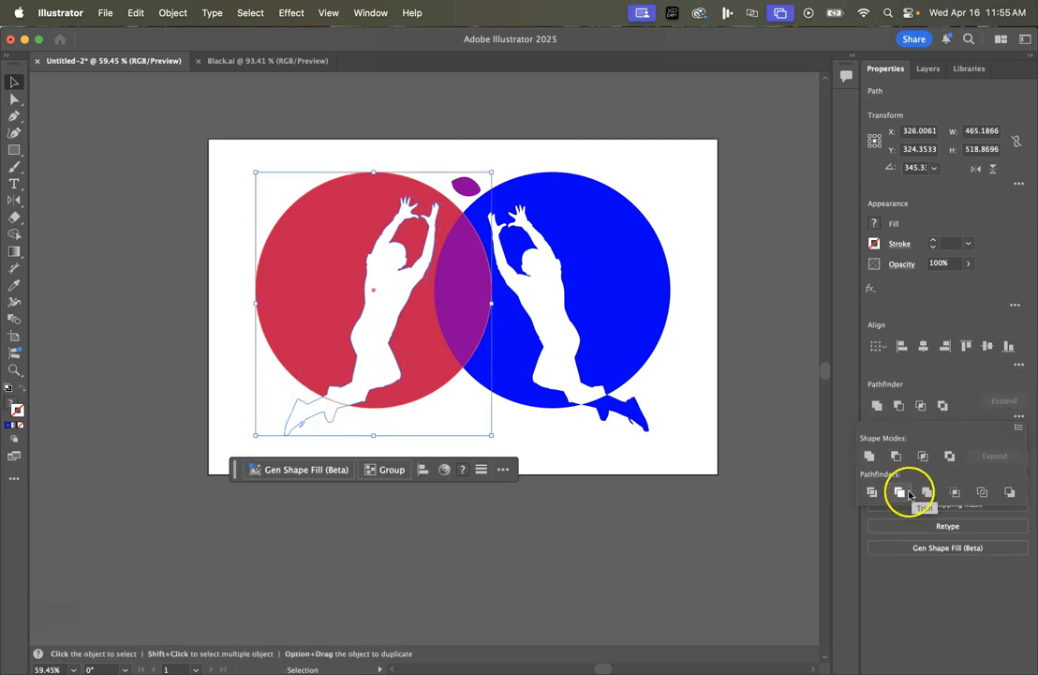
{"action": "left_click", "coordinate": [872, 493]}
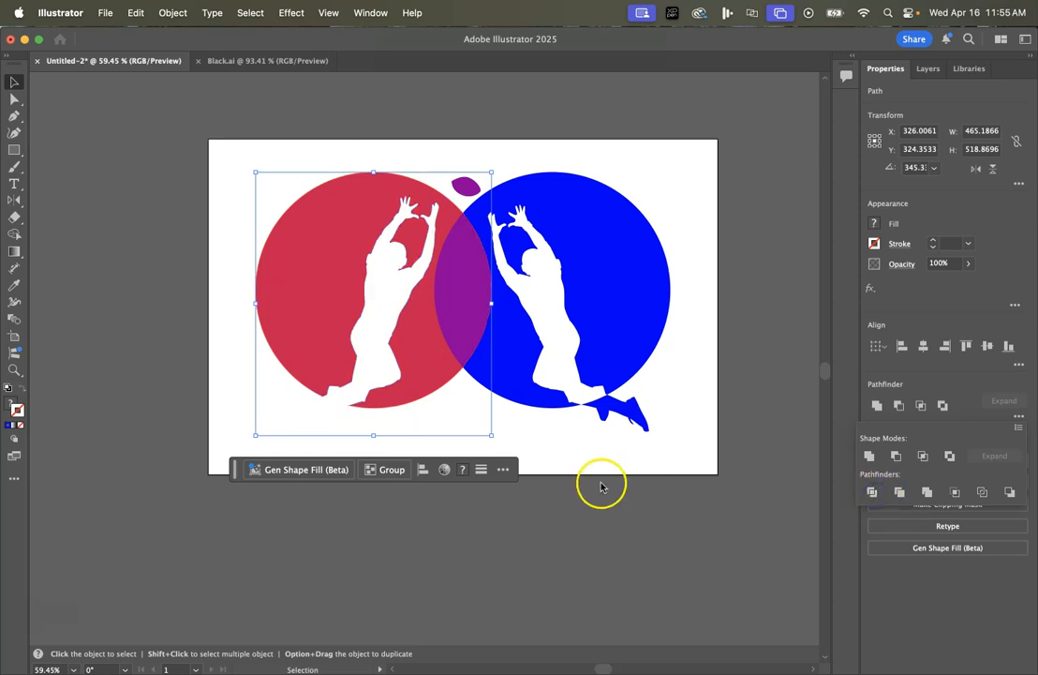
Fill the leg piece extending outside the red circle with the circle's red, sampled with the Eyedropper
{"action": "left_click", "coordinate": [388, 418]}
{"action": "key", "text": "a"}
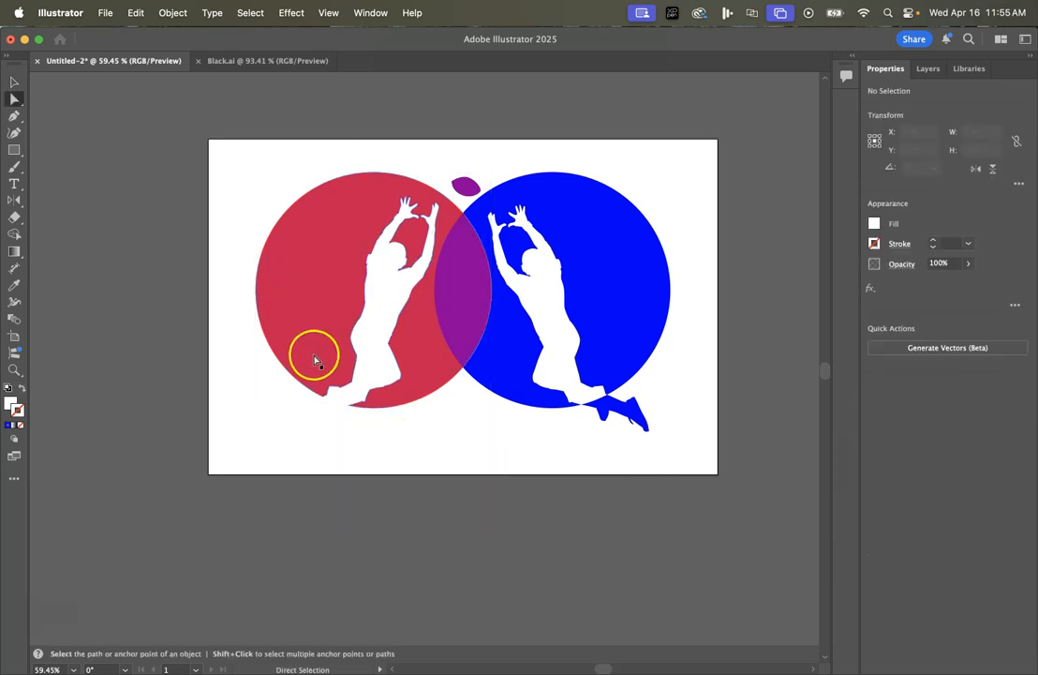
{"action": "left_click", "coordinate": [306, 417]}
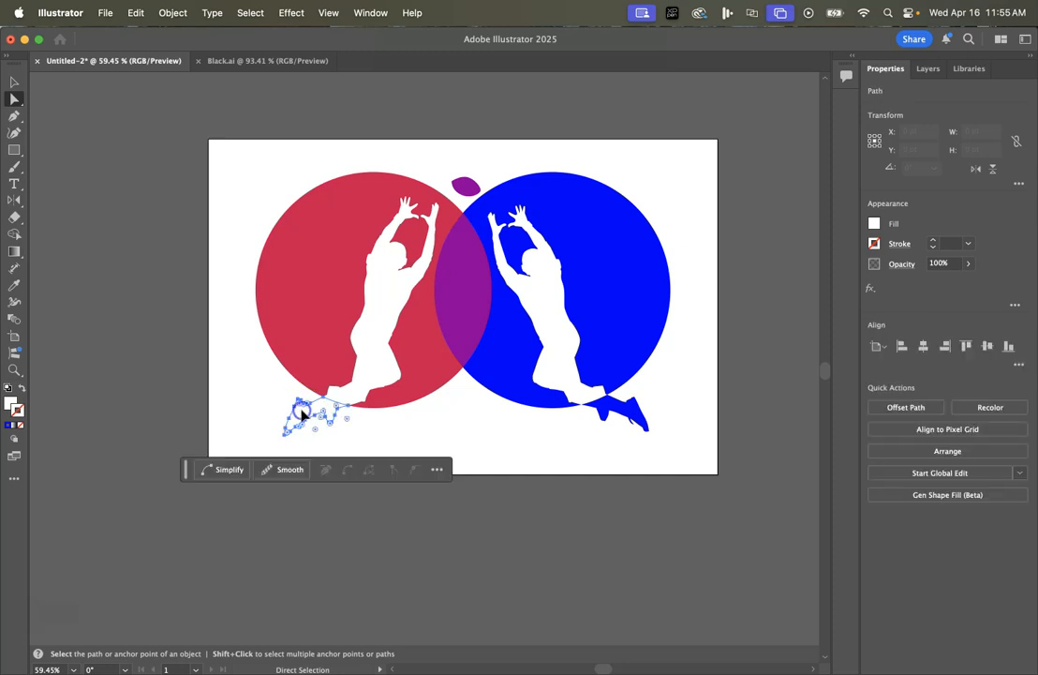
{"action": "key", "text": "i"}
{"action": "left_click", "coordinate": [315, 339]}
{"action": "key", "text": "v"}
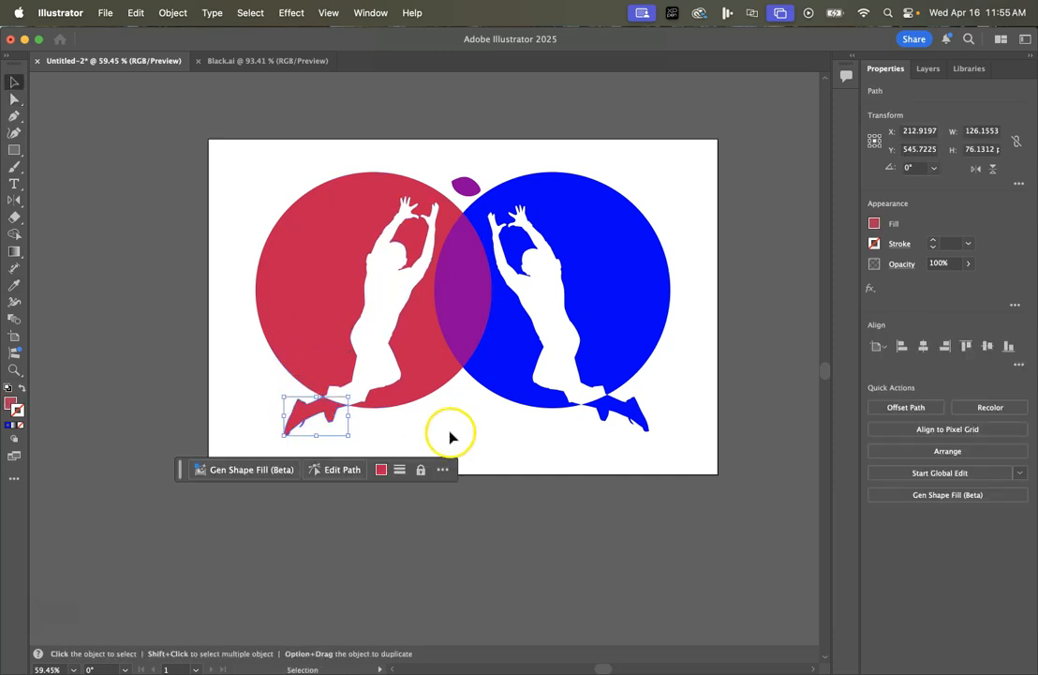
{"action": "left_click", "coordinate": [476, 432]}
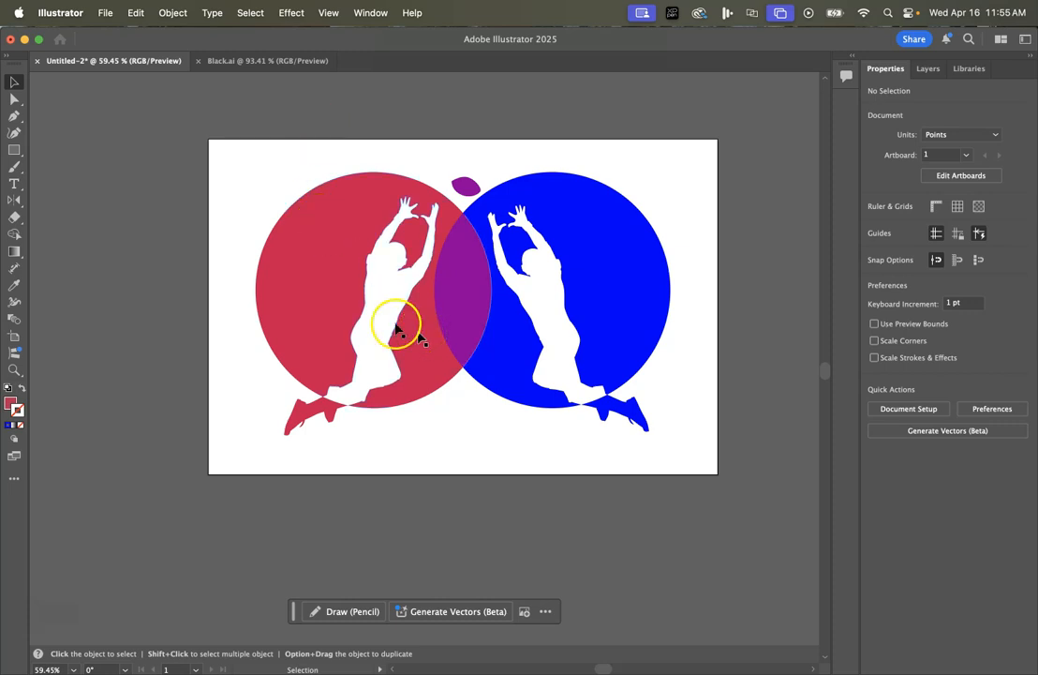
Save the artwork on the computer's Desktop in Adobe Illustrator (ai) format, named with the author's surname and initial followed by Silhouette
{"action": "left_click", "coordinate": [106, 13]}
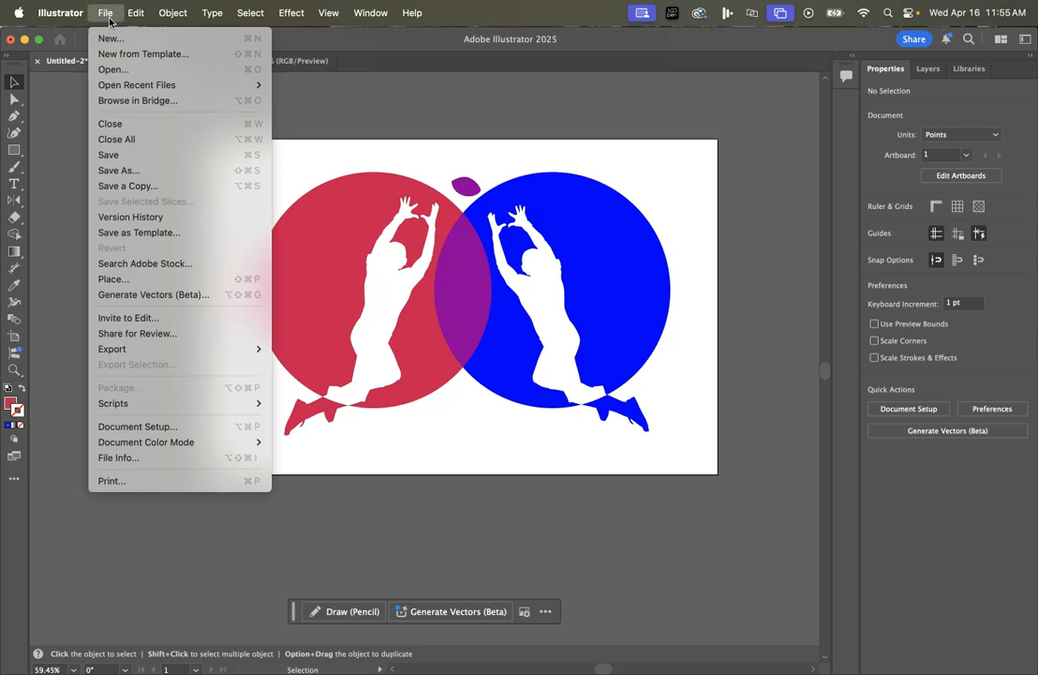
{"action": "left_click", "coordinate": [155, 170]}
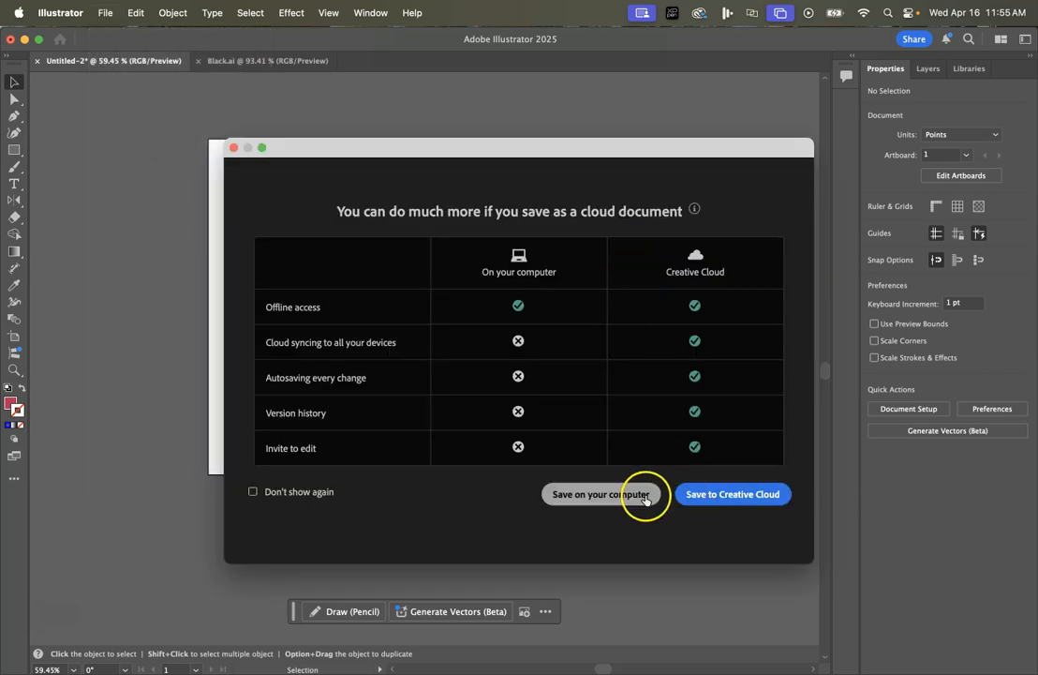
{"action": "left_click", "coordinate": [635, 494]}
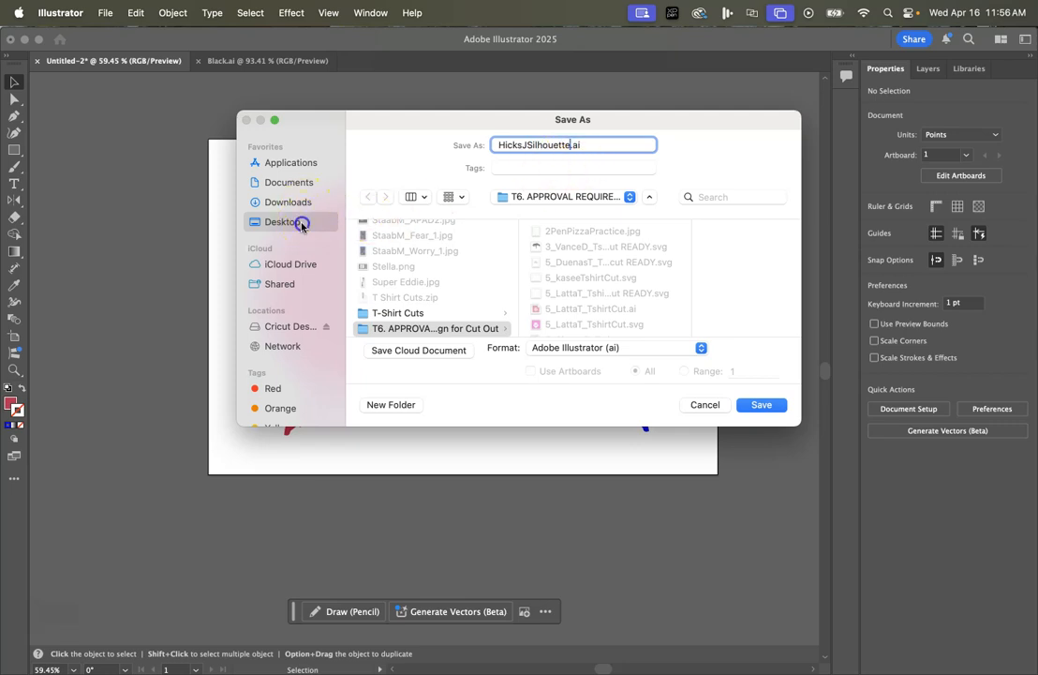
{"action": "left_click", "coordinate": [302, 225]}
{"action": "left_click", "coordinate": [761, 405]}
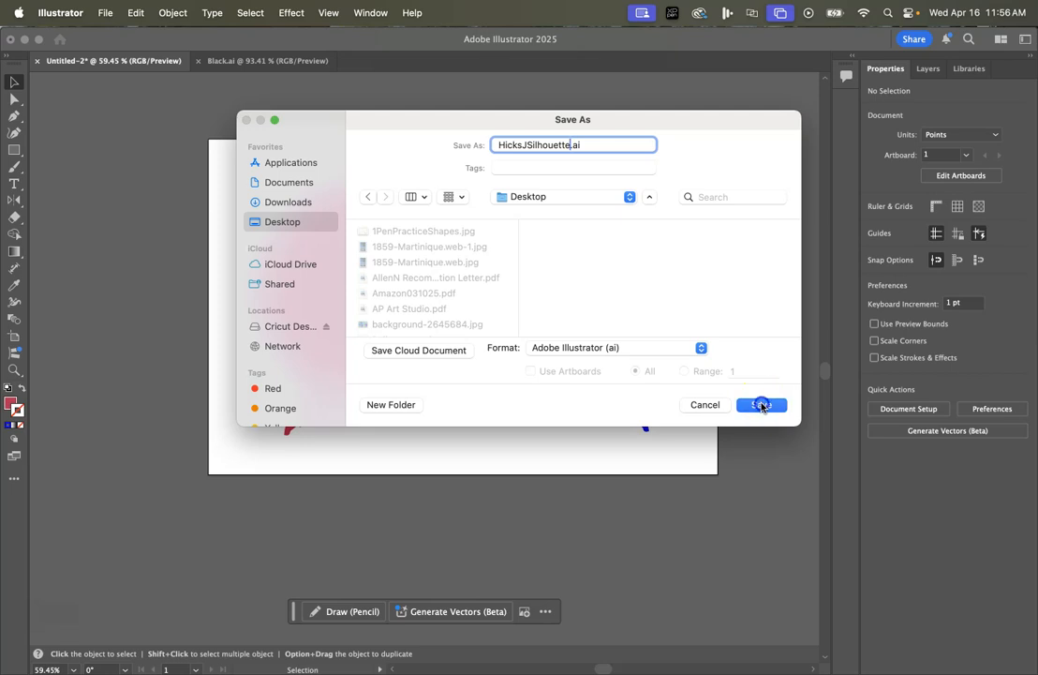
{"action": "left_click", "coordinate": [673, 577]}
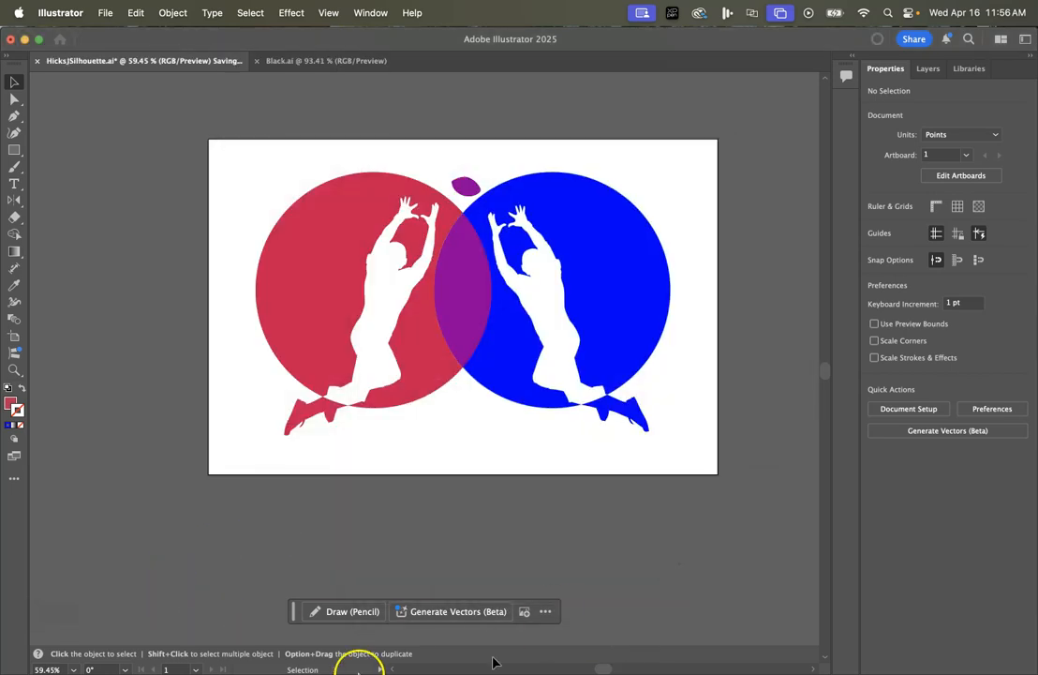
Switch to Photoshop, cancel the pending transform and close the Untitled-1 document without saving
{"action": "mouse_move", "coordinate": [360, 670]}
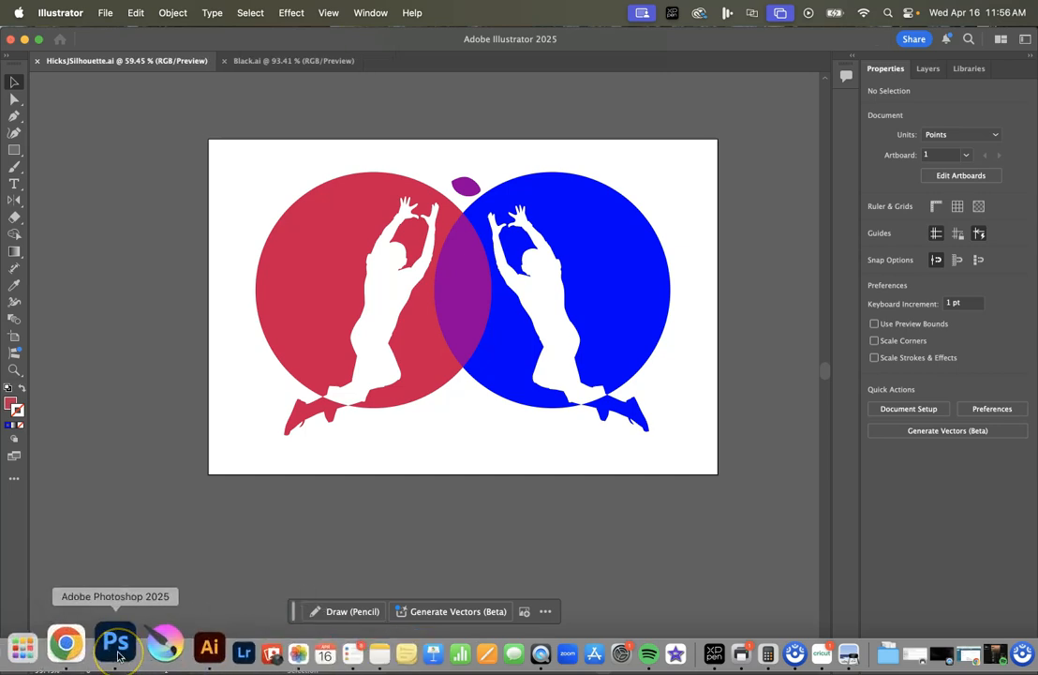
{"action": "left_click", "coordinate": [116, 647]}
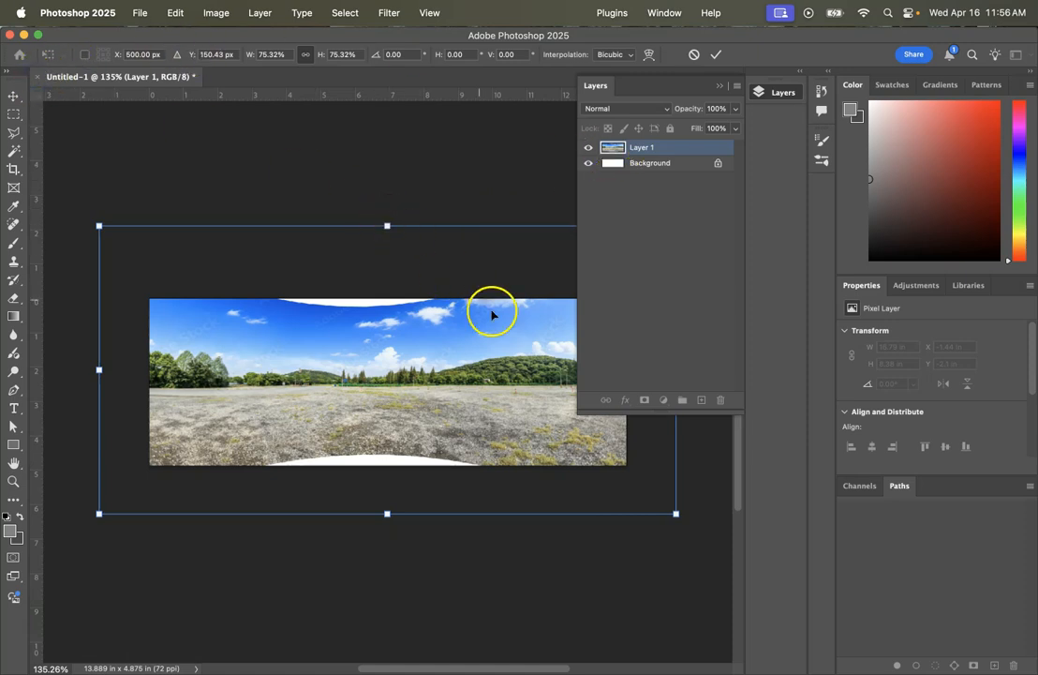
{"action": "key", "text": "Escape"}
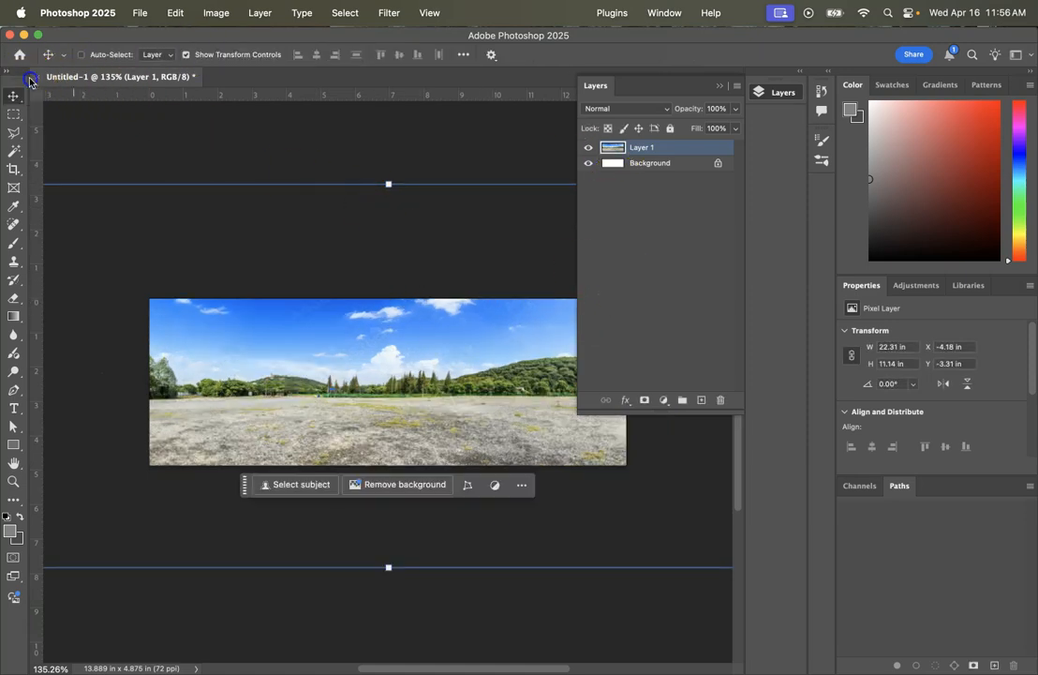
{"action": "left_click", "coordinate": [33, 81]}
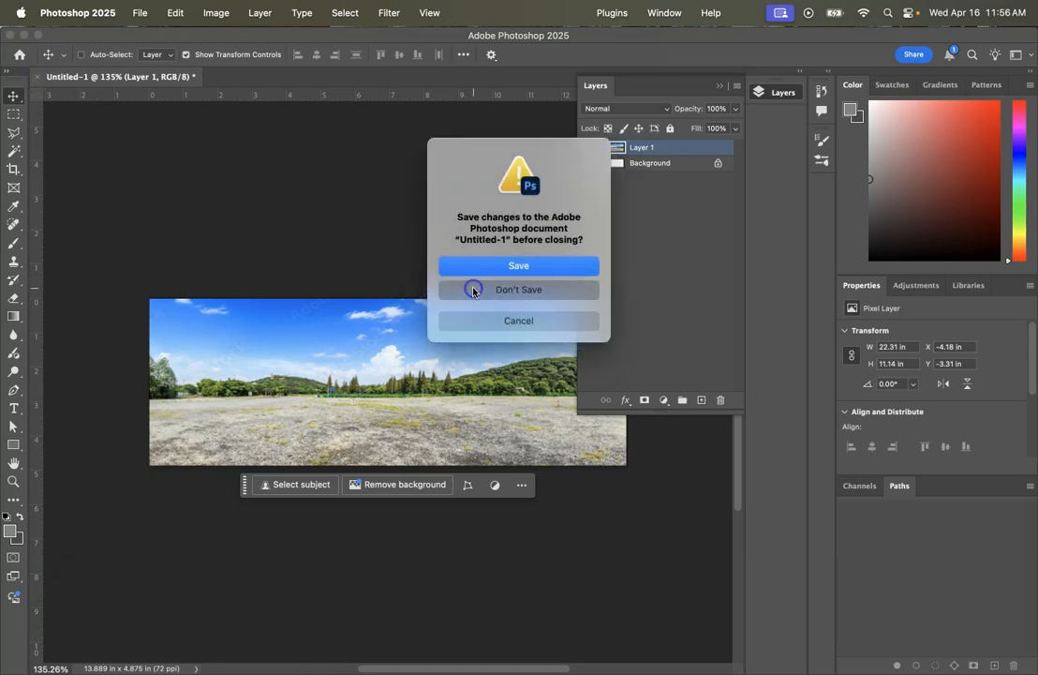
{"action": "left_click", "coordinate": [473, 293]}
Open the saved silhouette .ai file from the Desktop for import
{"action": "left_click", "coordinate": [140, 14]}
{"action": "left_click", "coordinate": [154, 46]}
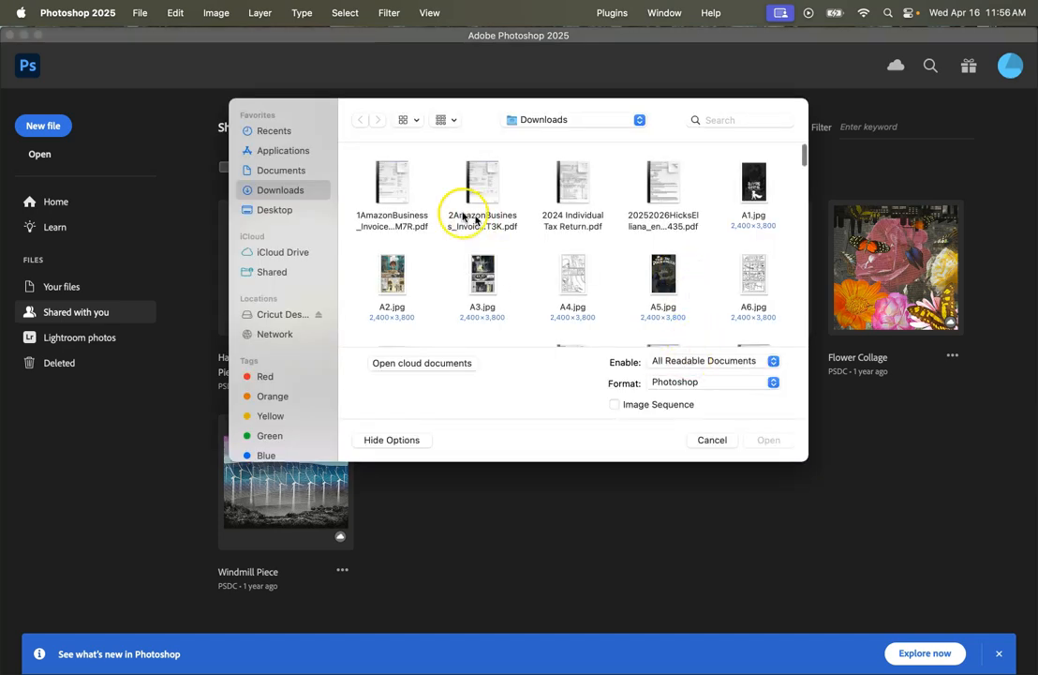
{"action": "left_click", "coordinate": [306, 209]}
{"action": "scroll", "coordinate": [566, 249], "scroll_direction": "down", "scroll_amount": 10}
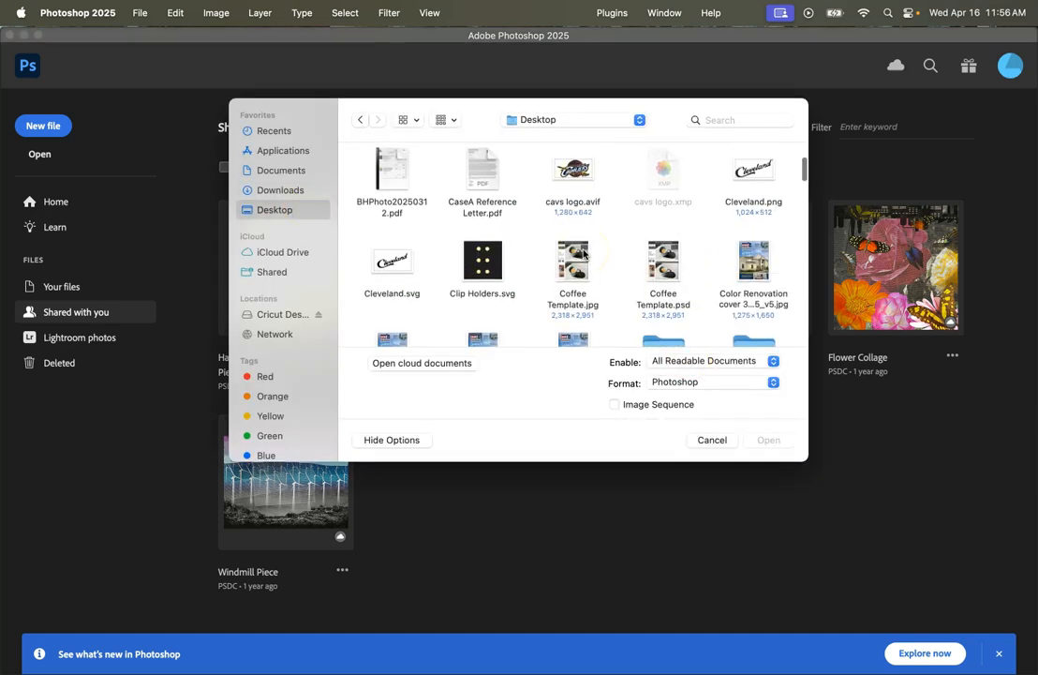
{"action": "scroll", "coordinate": [583, 253], "scroll_direction": "down", "scroll_amount": 5}
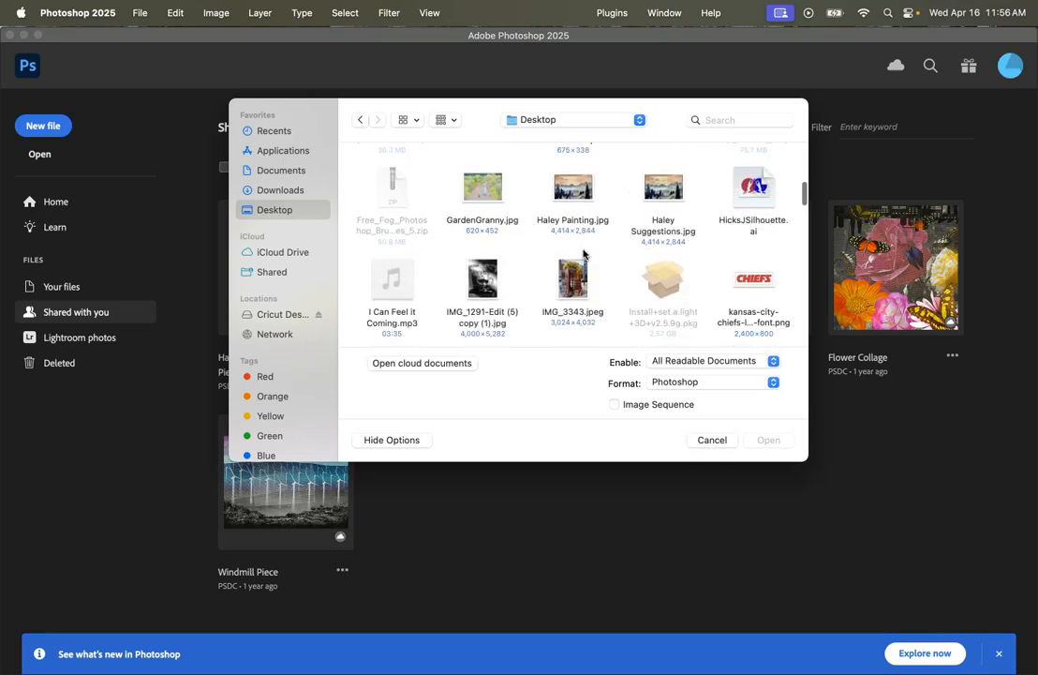
{"action": "left_click", "coordinate": [751, 185]}
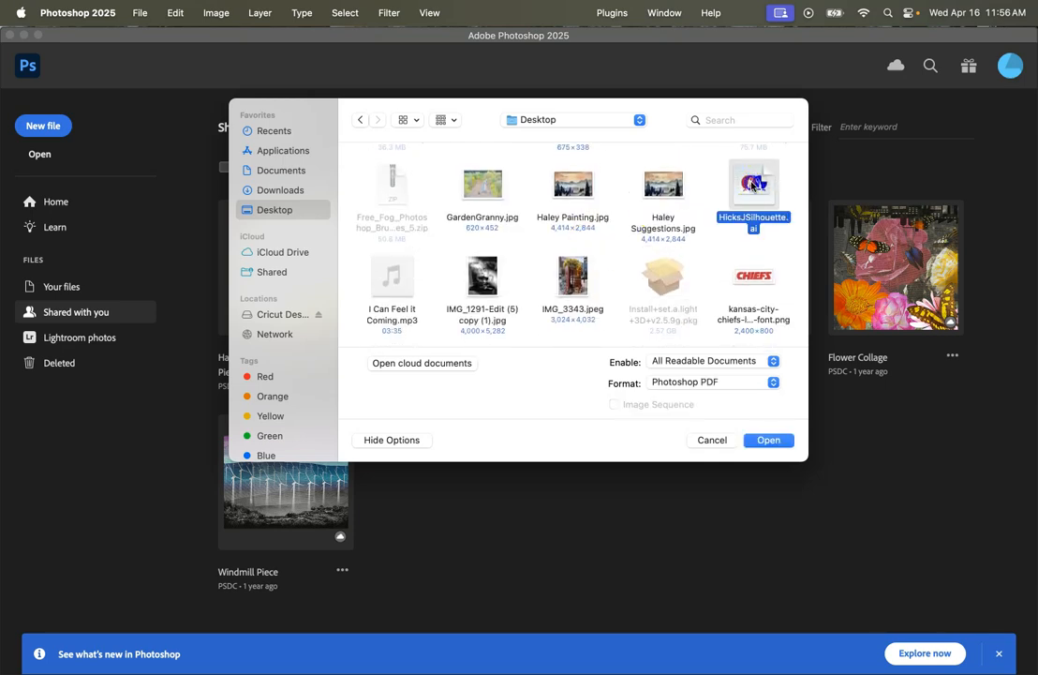
{"action": "left_click", "coordinate": [774, 442]}
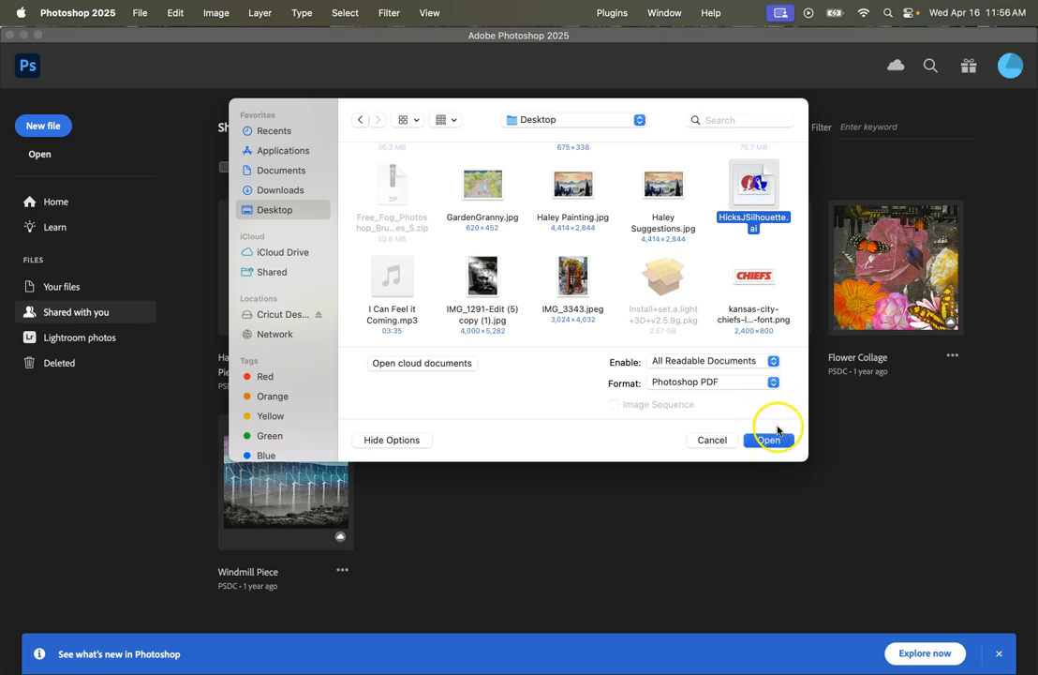
{"action": "left_click", "coordinate": [770, 448]}
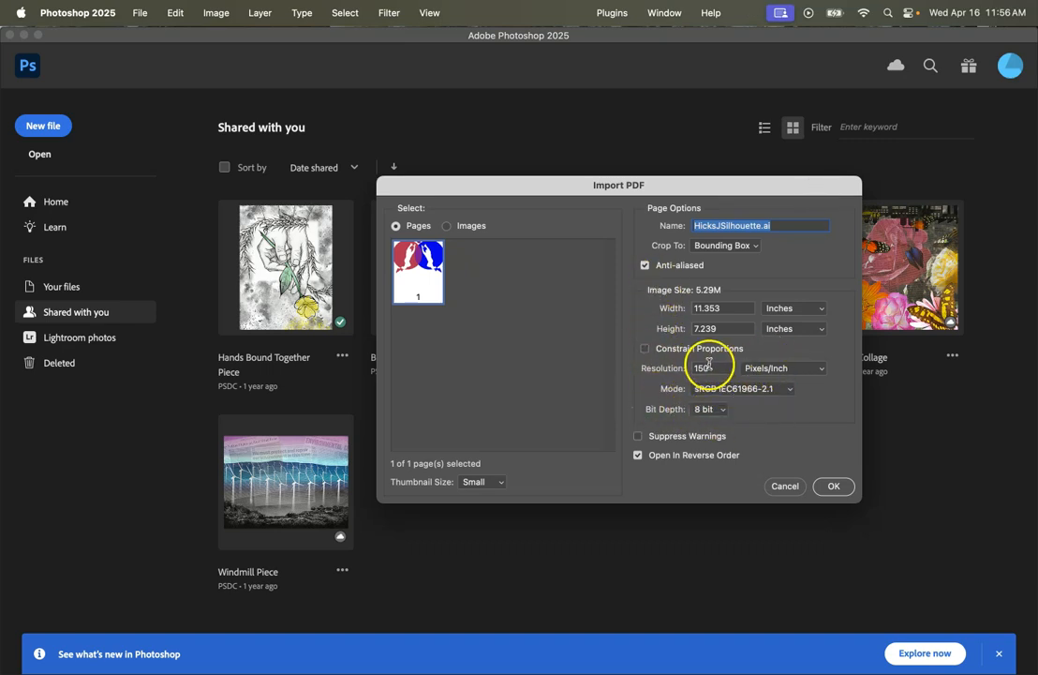
Set the import resolution to 300 pixels/inch and import the silhouette page
{"action": "double_click", "coordinate": [698, 368]}
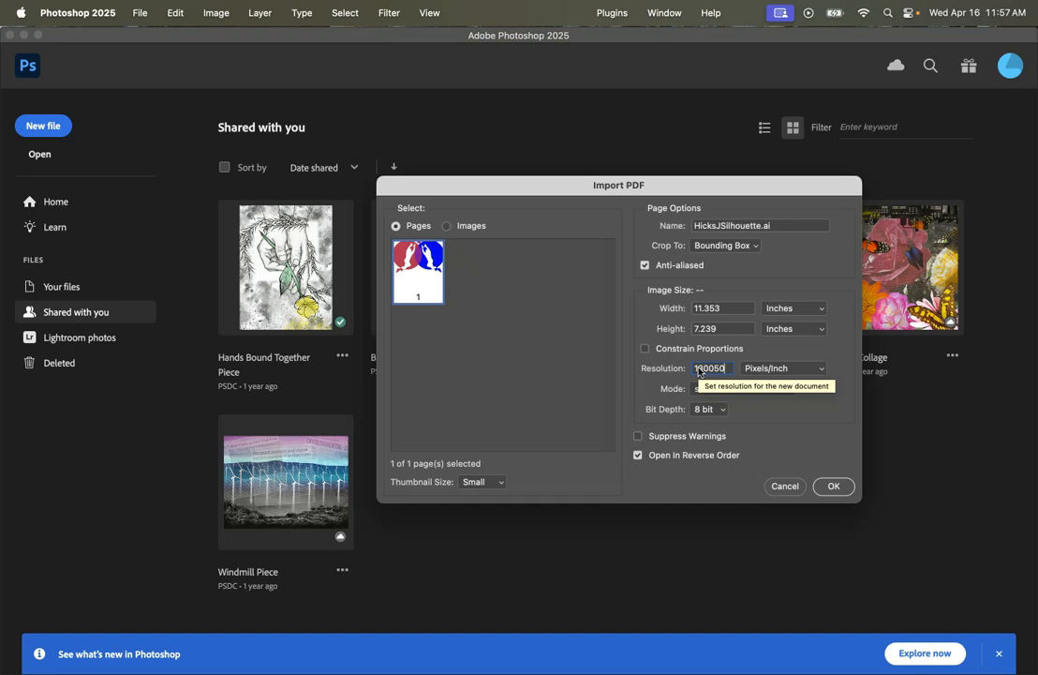
{"action": "key", "text": "BackSpace"}
{"action": "key", "text": "BackSpace"}
{"action": "key", "text": "BackSpace"}
{"action": "key", "text": "BackSpace"}
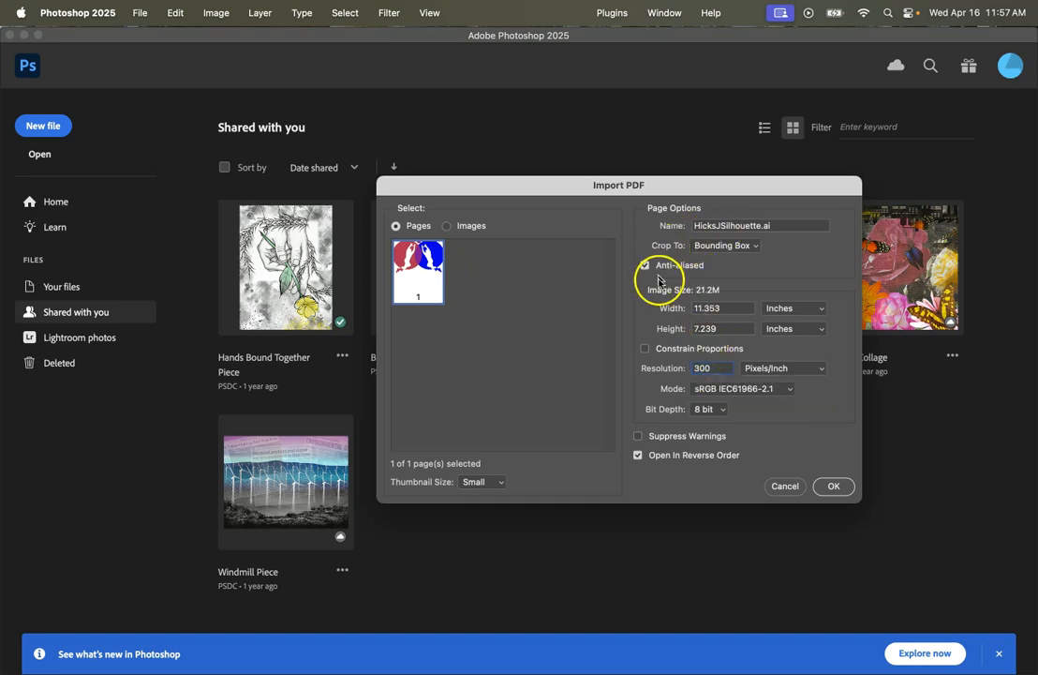
{"action": "left_click", "coordinate": [834, 486]}
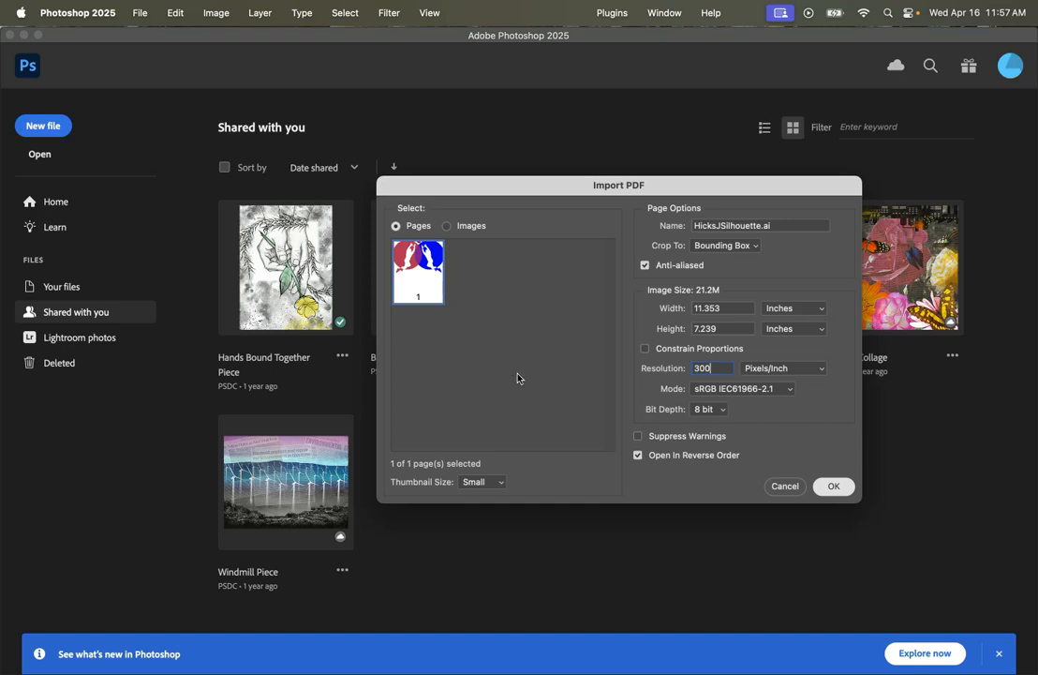
{"action": "scroll", "coordinate": [403, 349], "scroll_direction": "down", "scroll_amount": 2}
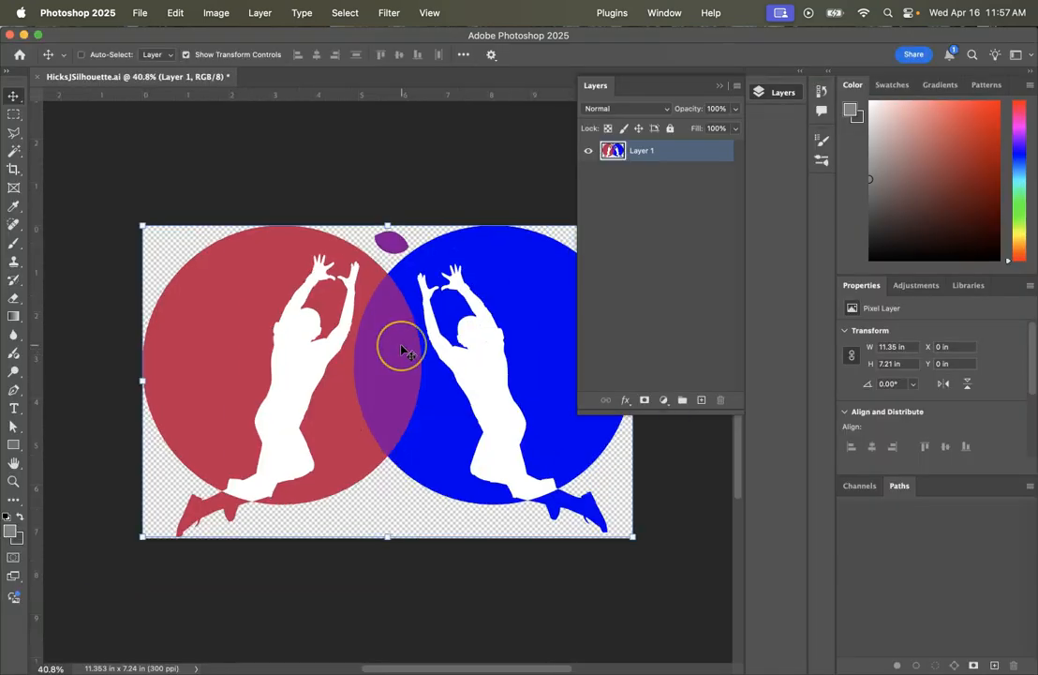
Extend the canvas with Crop to about 12.9 × 9.4 in, leaving a transparent margin around the artwork
{"action": "scroll", "coordinate": [403, 349], "scroll_direction": "right", "scroll_amount": 3}
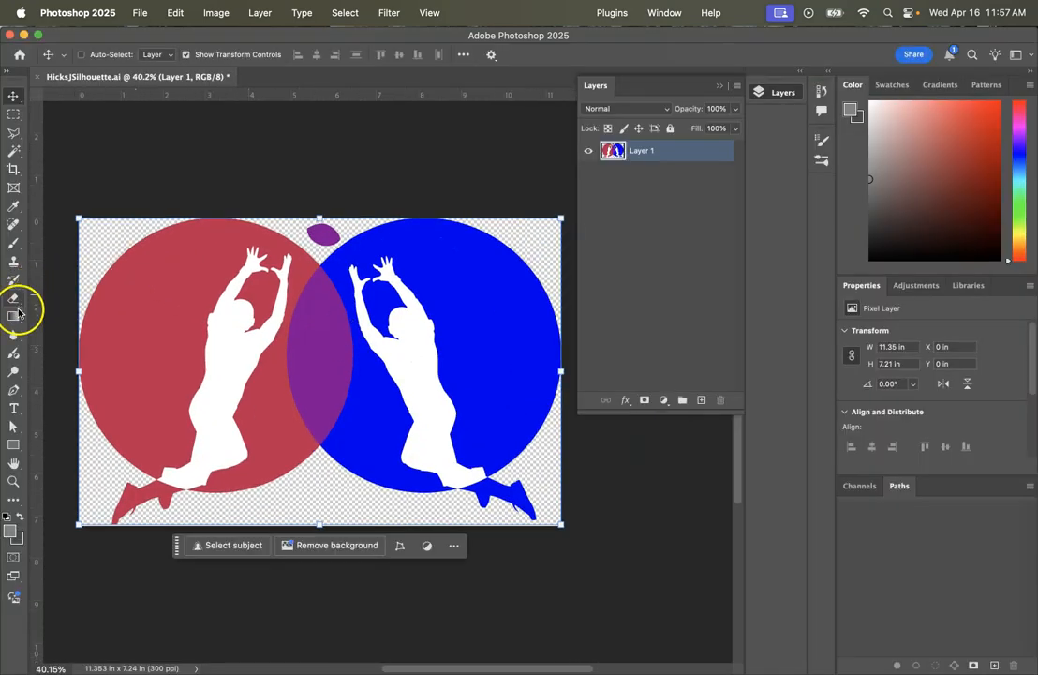
{"action": "left_click", "coordinate": [13, 169]}
{"action": "left_click_drag", "start_coordinate": [76, 214], "coordinate": [64, 191]}
{"action": "left_click_drag", "start_coordinate": [573, 549], "coordinate": [597, 570]}
{"action": "key", "text": "Return"}
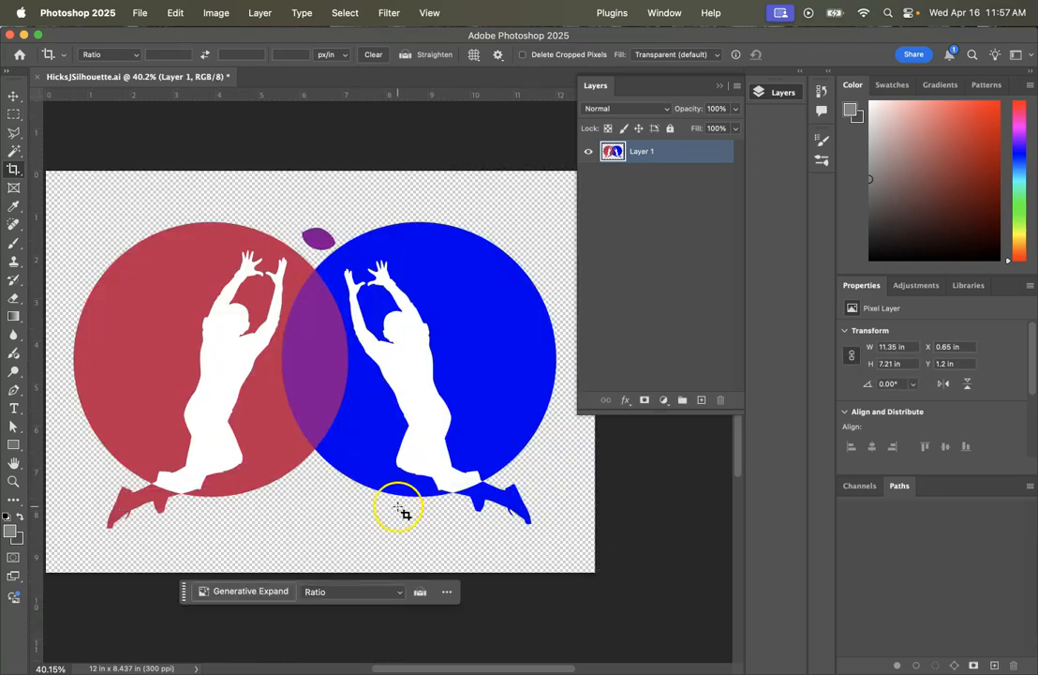
Add a white (ffffff) Solid Color fill layer and place it below the silhouette layer
{"action": "left_click", "coordinate": [665, 401]}
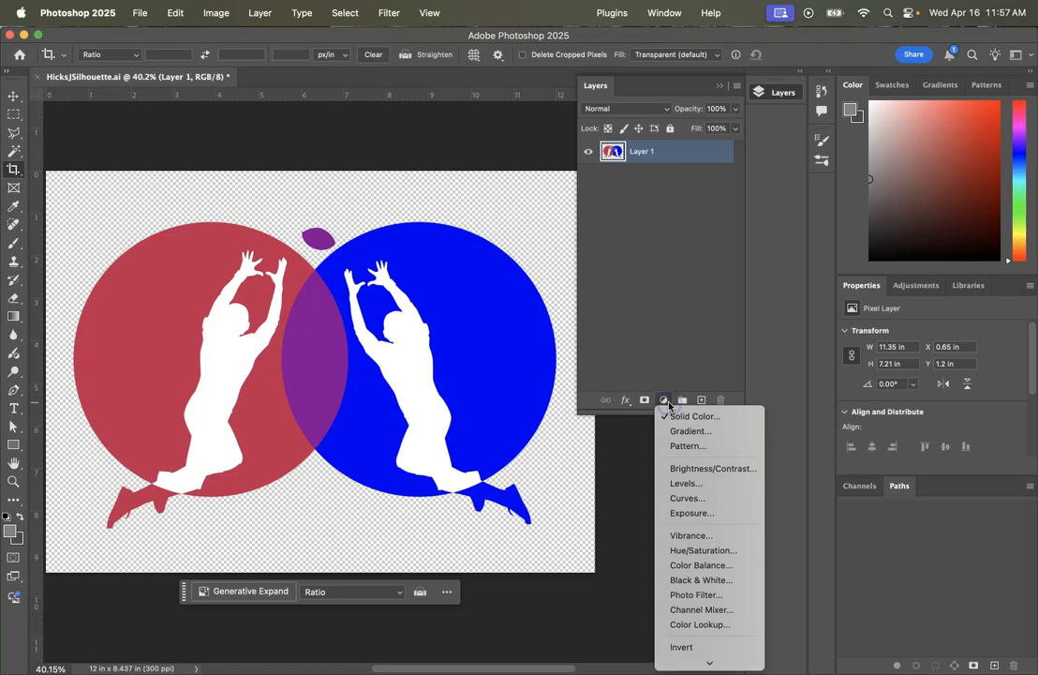
{"action": "left_click", "coordinate": [687, 416]}
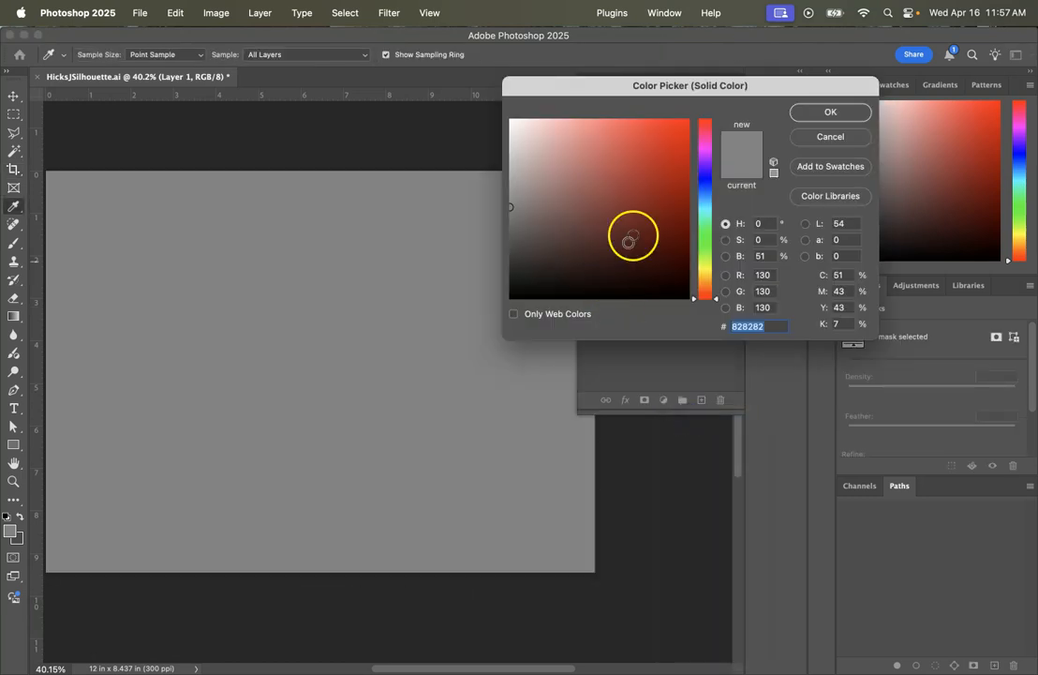
{"action": "mouse_move", "coordinate": [508, 164]}
{"action": "left_mouse_down"}
{"action": "mouse_move", "coordinate": [516, 160]}
{"action": "mouse_move", "coordinate": [494, 115]}
{"action": "left_mouse_up"}
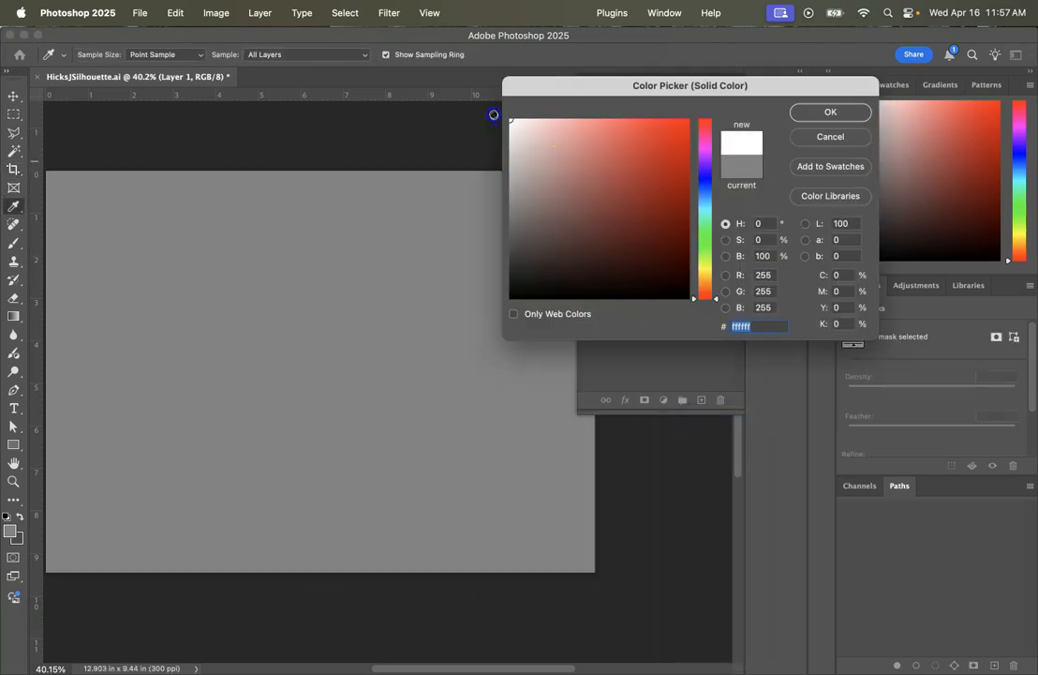
{"action": "left_click", "coordinate": [809, 111]}
{"action": "key", "text": "c"}
{"action": "left_click_drag", "start_coordinate": [695, 152], "coordinate": [688, 187]}
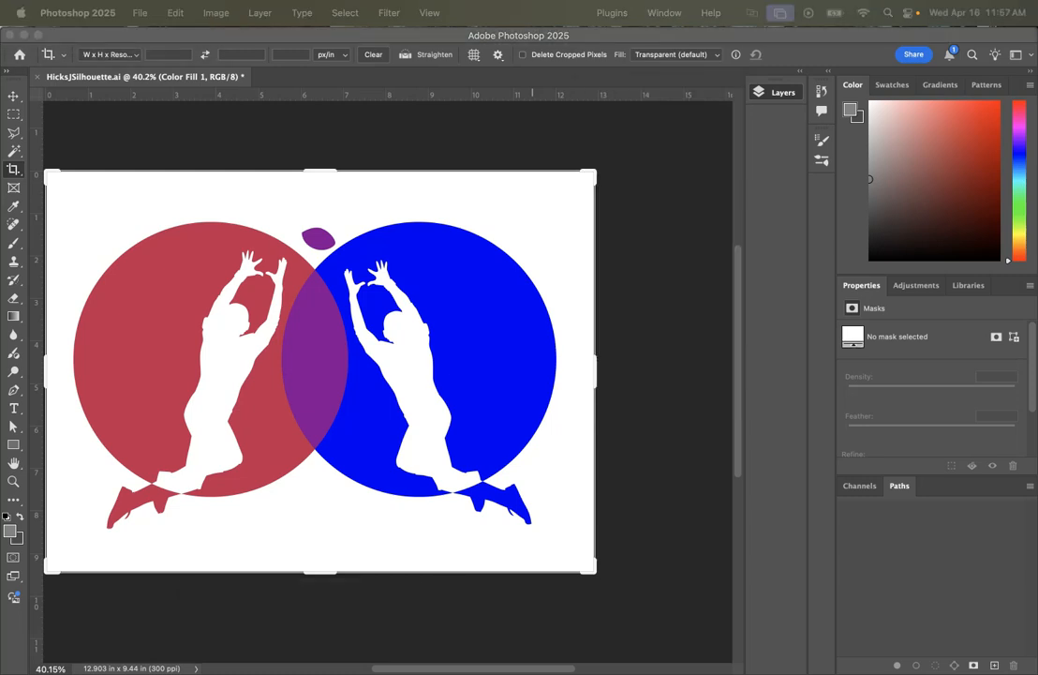
Switch to Chrome and choose the 3000×2000 JPG among the download sizes for Pixabay's abstract watercolor background
{"action": "left_click_drag", "start_coordinate": [0, 56], "coordinate": [941, 195]}
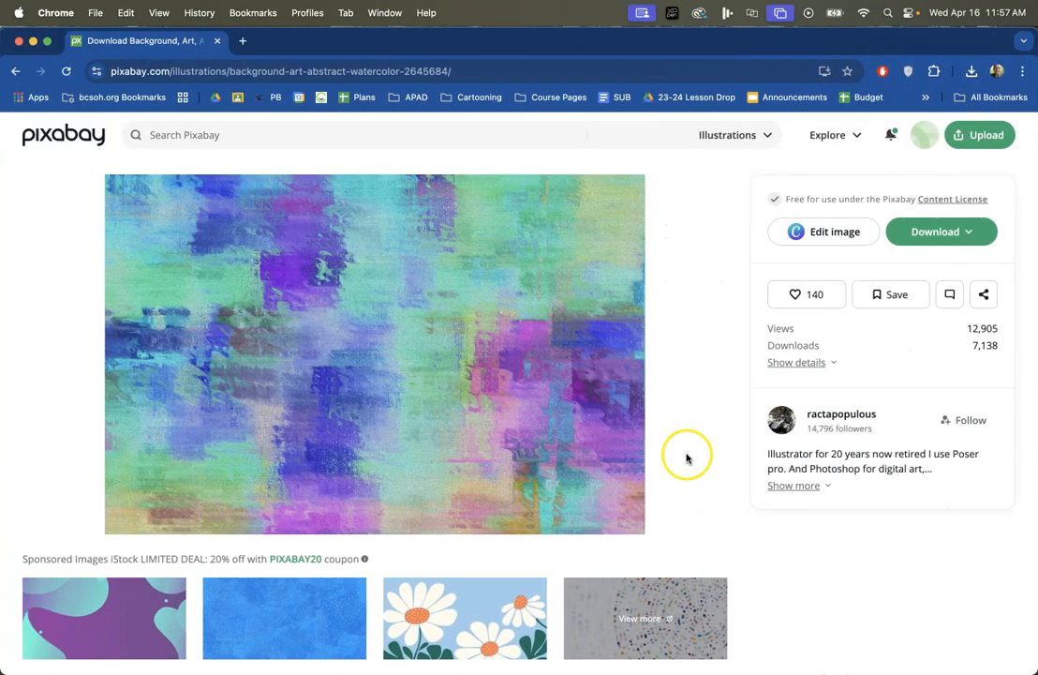
{"action": "left_click", "coordinate": [971, 231]}
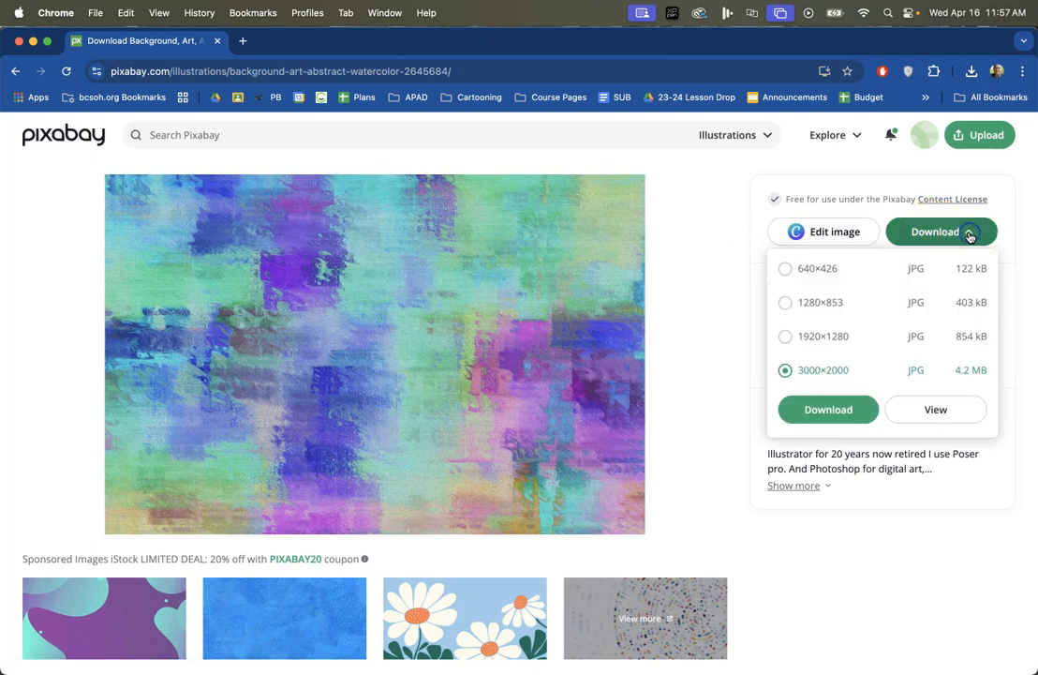
{"action": "left_click", "coordinate": [786, 370]}
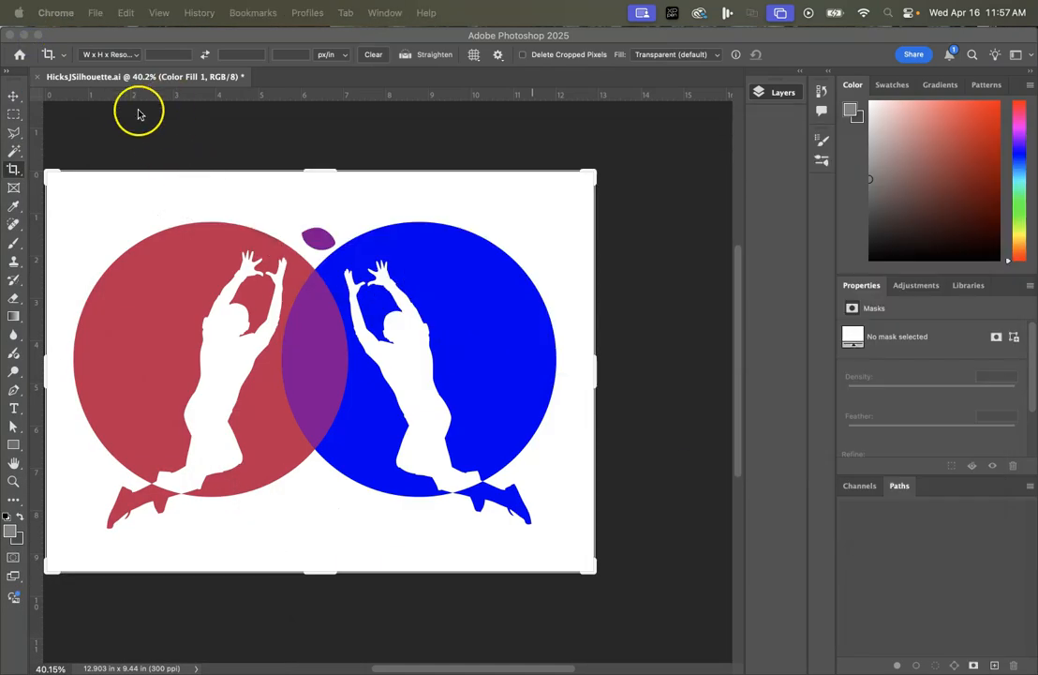
Switch to Photoshop, place background-2645684.jpg from the Desktop as a linked image, and put its layer above Layer 1
{"action": "left_click", "coordinate": [108, 36]}
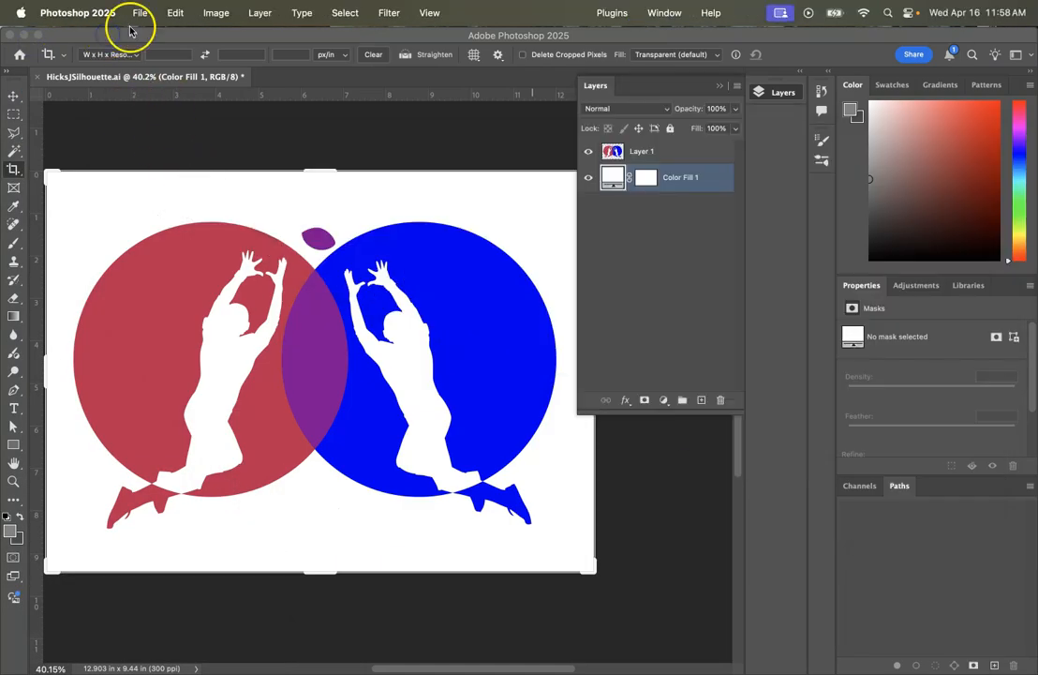
{"action": "left_click", "coordinate": [140, 13]}
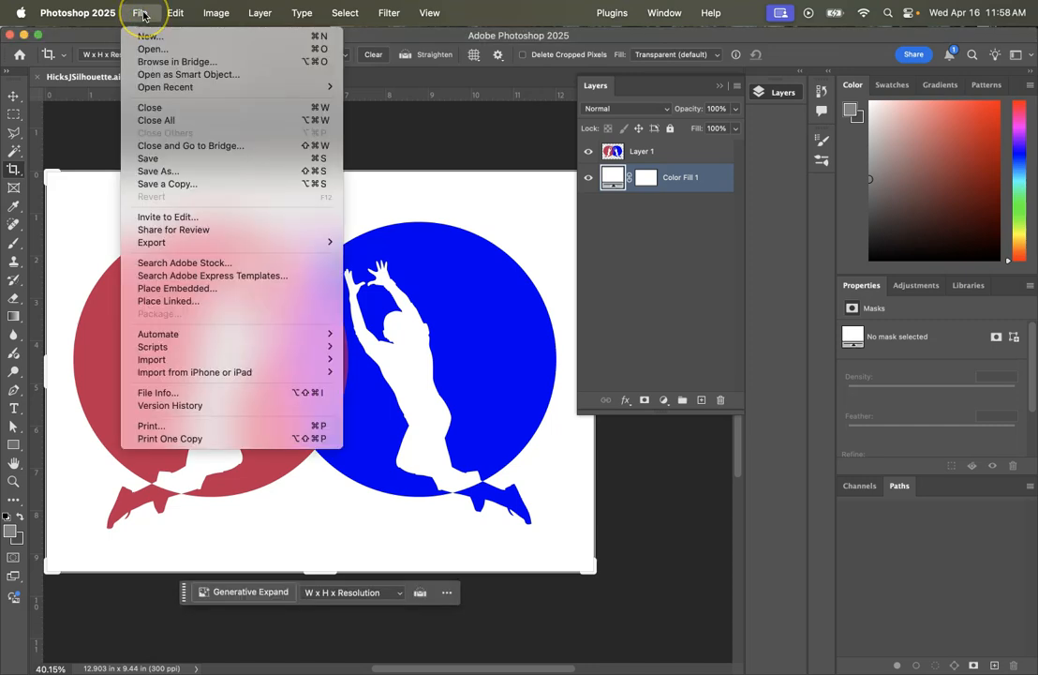
{"action": "left_click", "coordinate": [192, 305]}
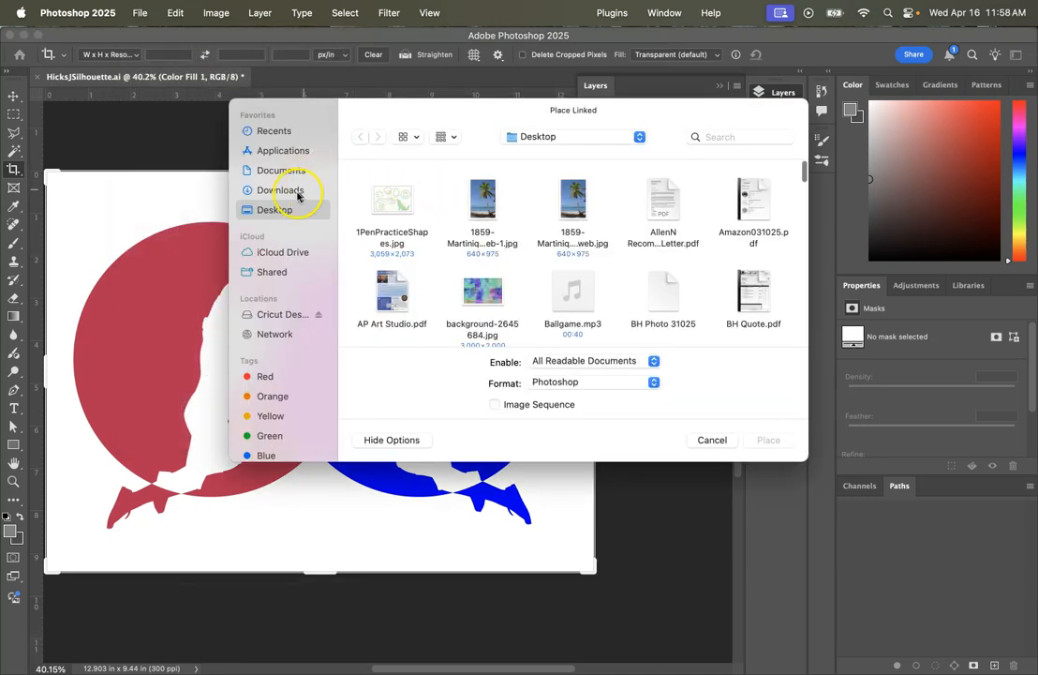
{"action": "left_click", "coordinate": [495, 298]}
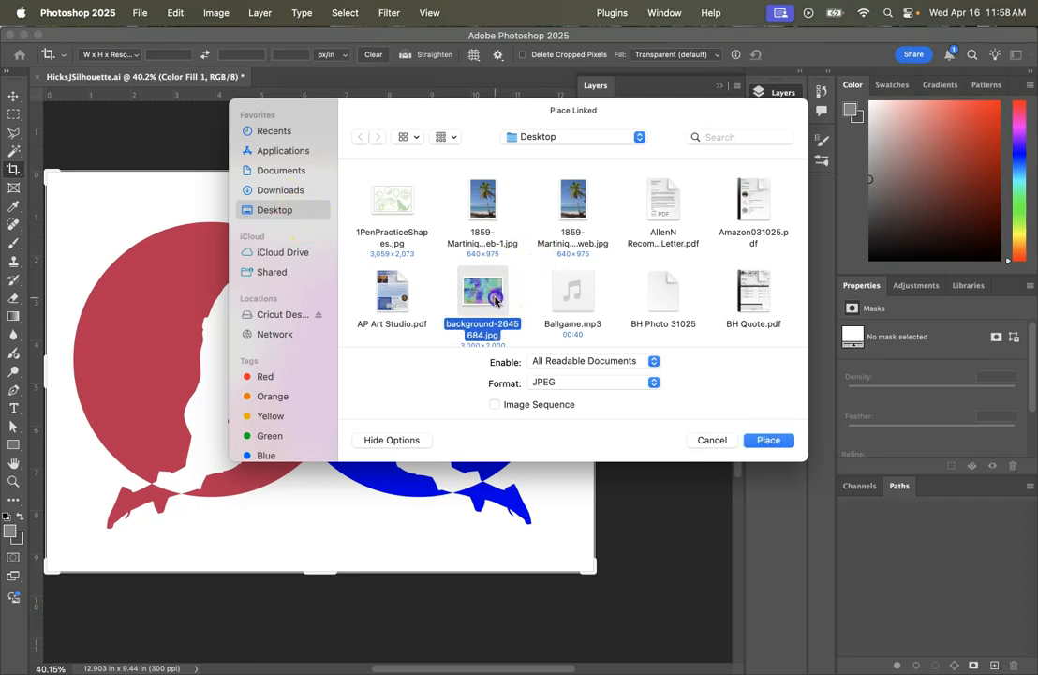
{"action": "left_click", "coordinate": [769, 440]}
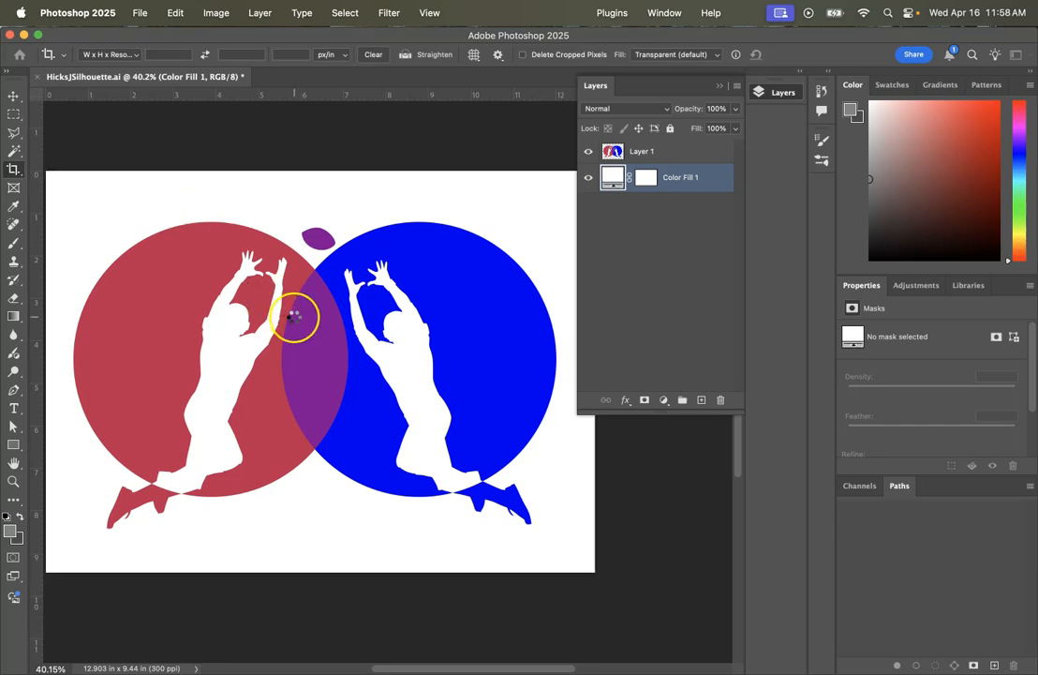
{"action": "left_click_drag", "start_coordinate": [695, 178], "coordinate": [704, 134]}
{"action": "key", "text": "Escape"}
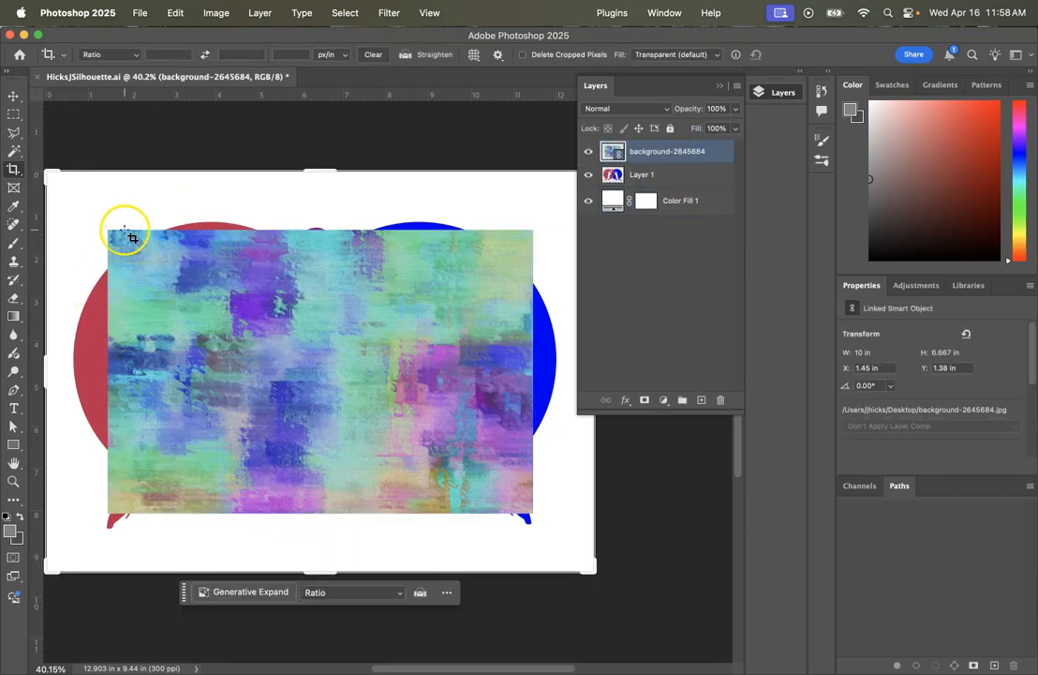
Scale the placed watercolor image proportionally to about 122% so it covers both circles and the figures' feet
{"action": "key", "text": "v"}
{"action": "left_click_drag", "start_coordinate": [107, 231], "coordinate": [60, 197]}
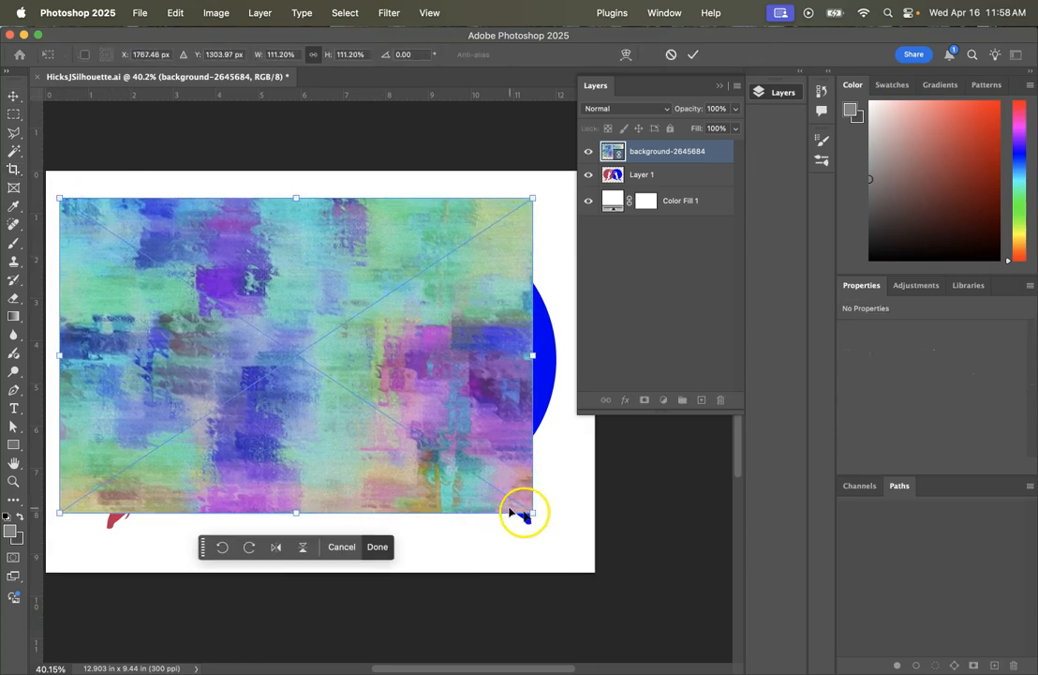
{"action": "left_click_drag", "start_coordinate": [533, 514], "coordinate": [575, 547]}
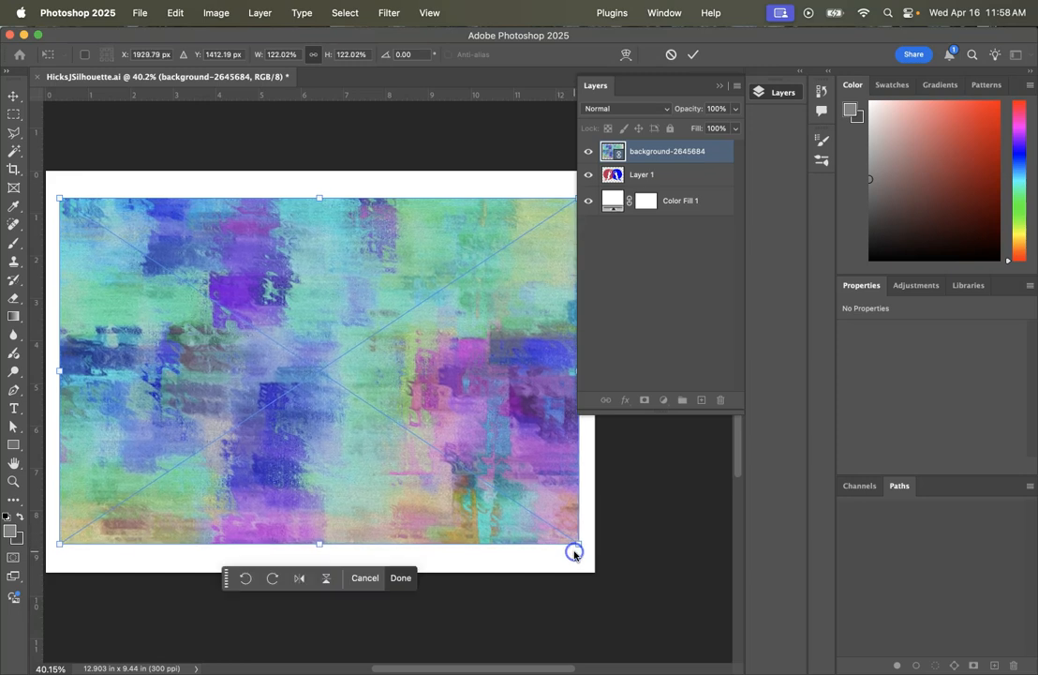
{"action": "key", "text": "Return"}
Set the watercolor layer's blend mode to Hard Light and its opacity to 52%
{"action": "left_click", "coordinate": [665, 109]}
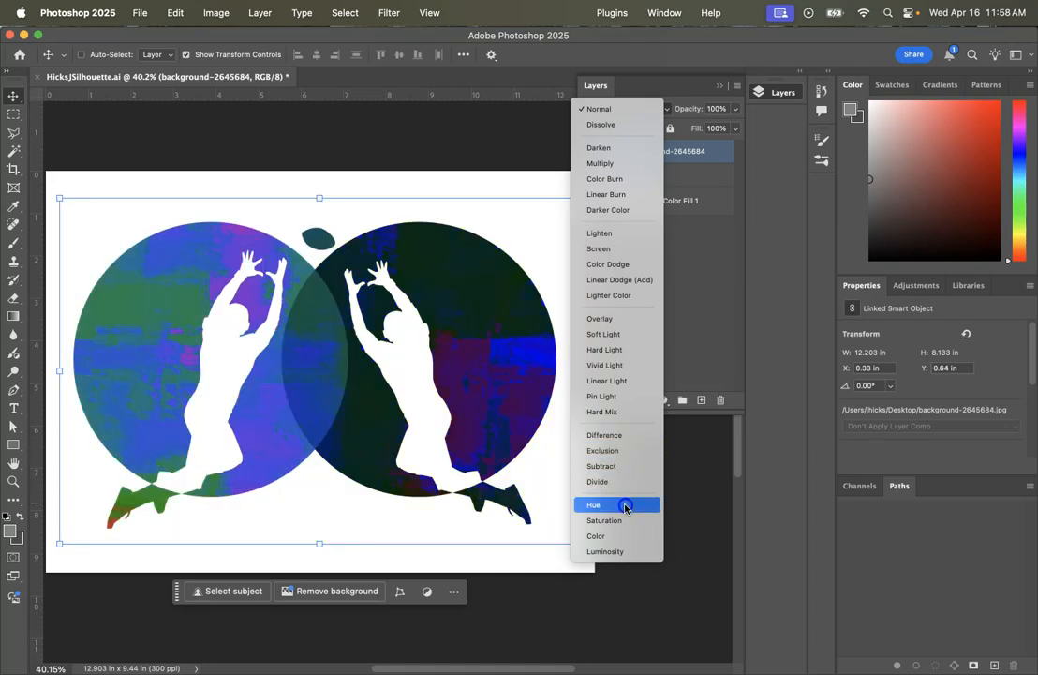
{"action": "left_click", "coordinate": [623, 349]}
{"action": "left_click", "coordinate": [735, 109]}
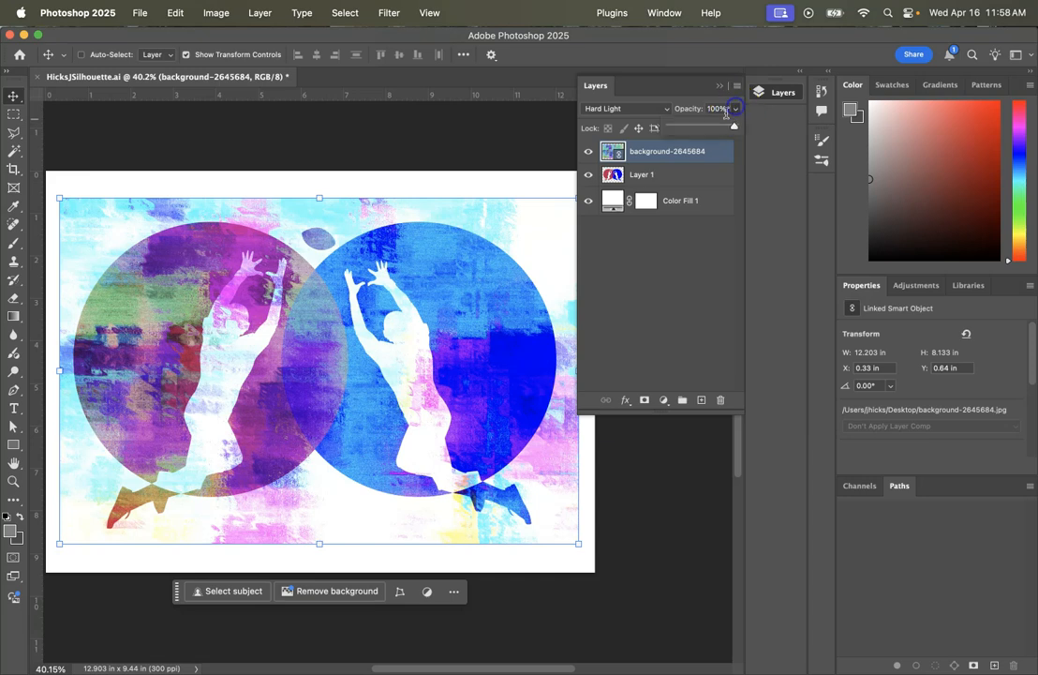
{"action": "left_click_drag", "start_coordinate": [708, 130], "coordinate": [694, 128]}
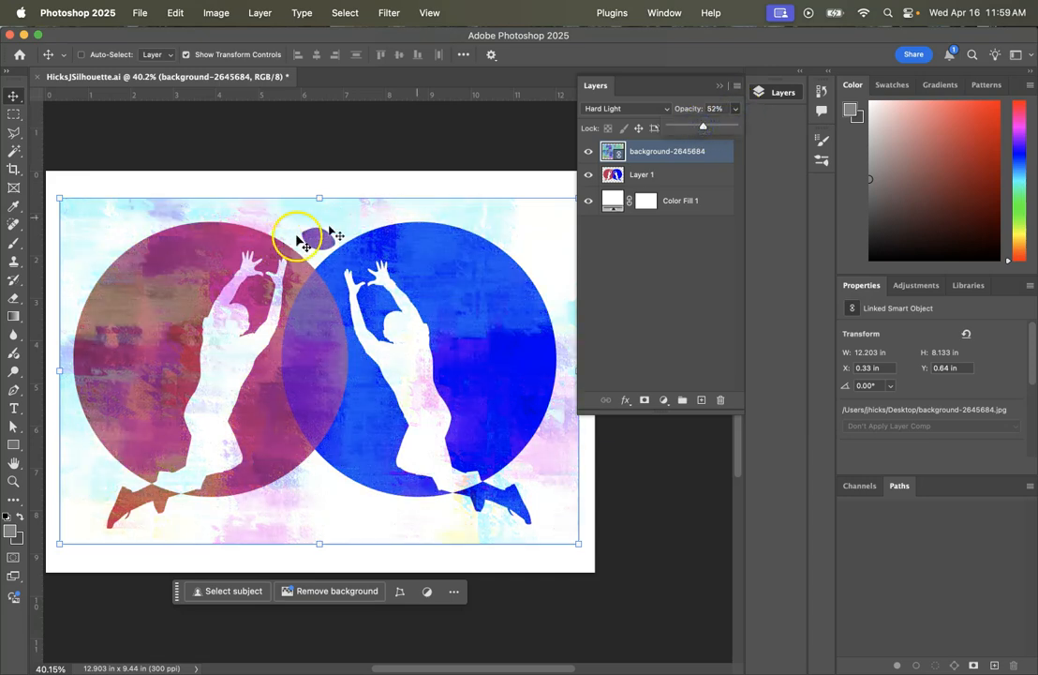
Hide the watercolor layer and paint a small trial selection on the red circle with the Selection Brush
{"action": "left_click", "coordinate": [588, 151]}
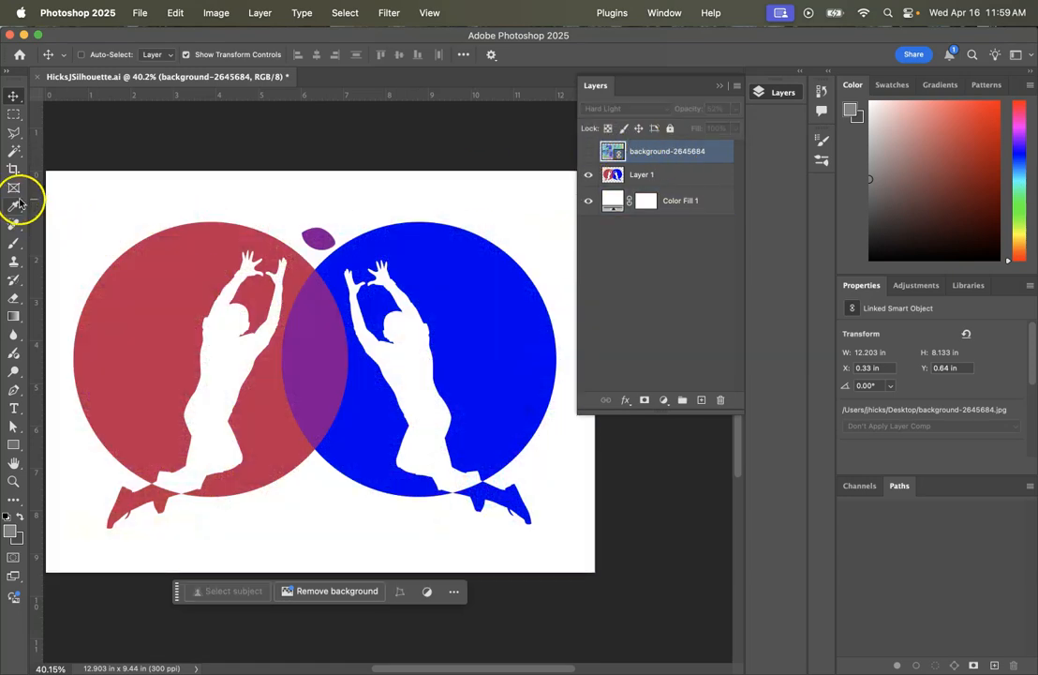
{"action": "left_click", "coordinate": [16, 136]}
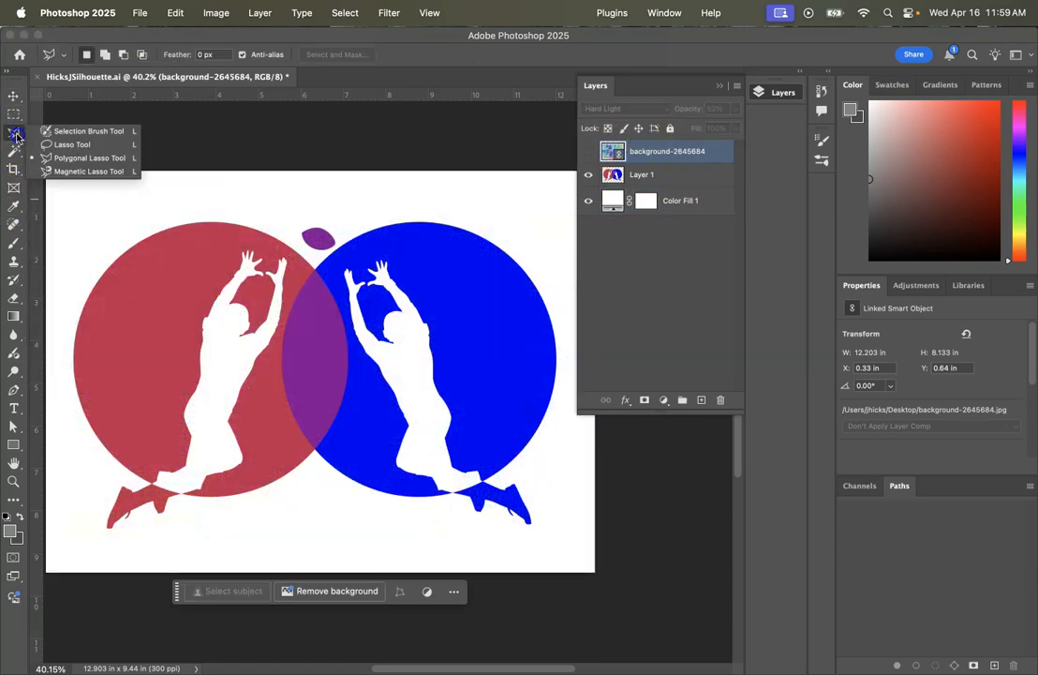
{"action": "left_click", "coordinate": [88, 133]}
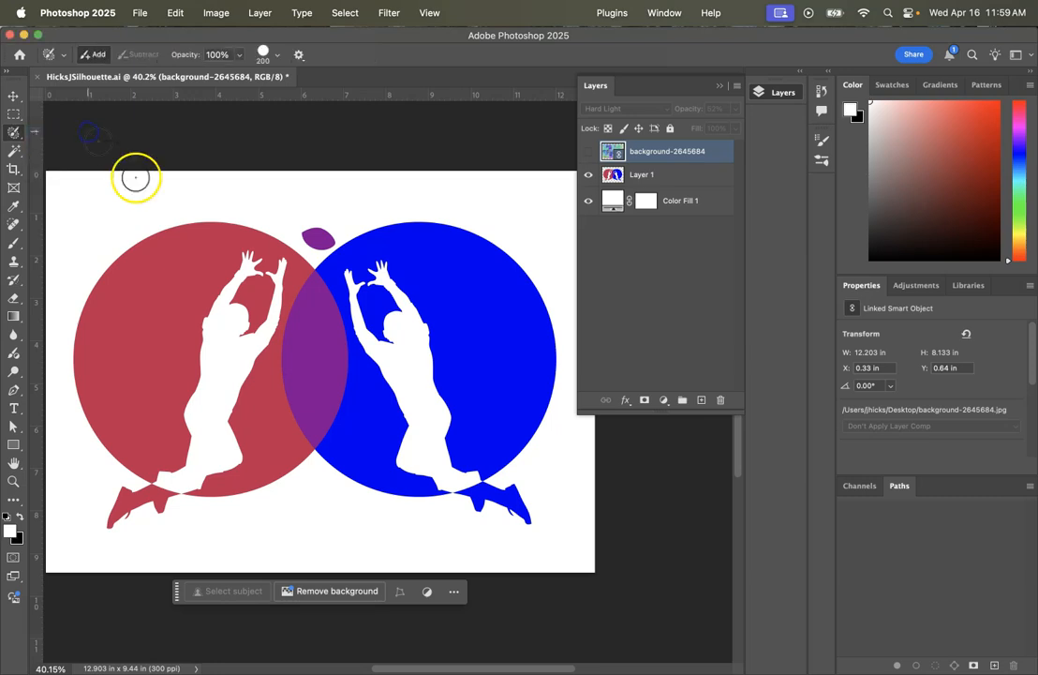
{"action": "left_click_drag", "start_coordinate": [155, 327], "coordinate": [156, 331]}
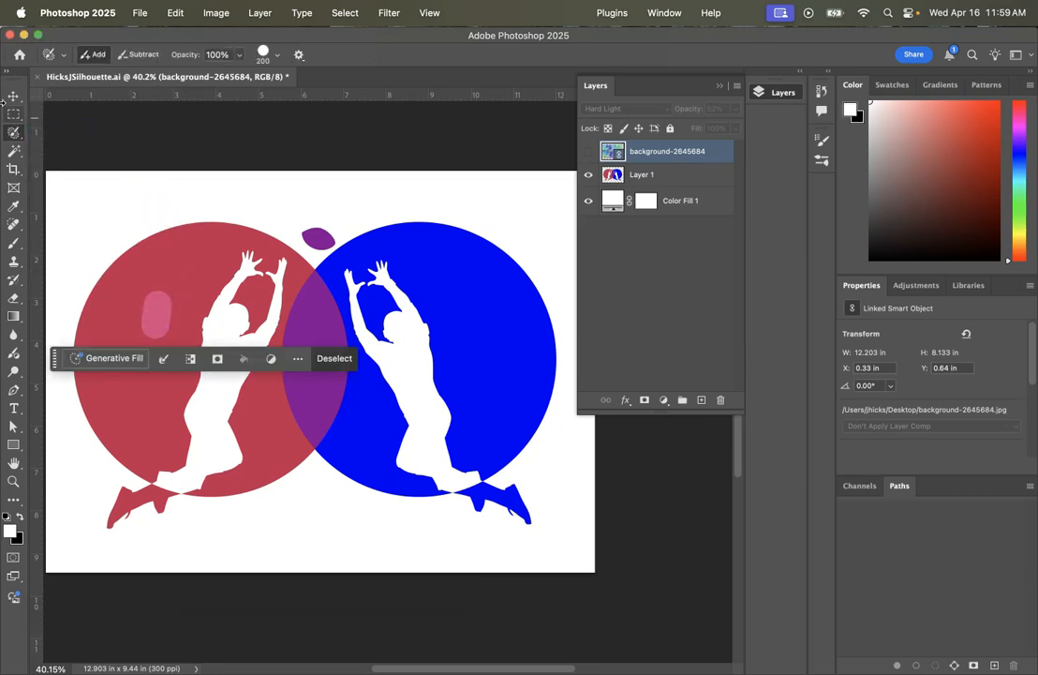
Try the Object Selection and Quick Selection tools on the red circle and clear the selection
{"action": "left_click", "coordinate": [10, 134]}
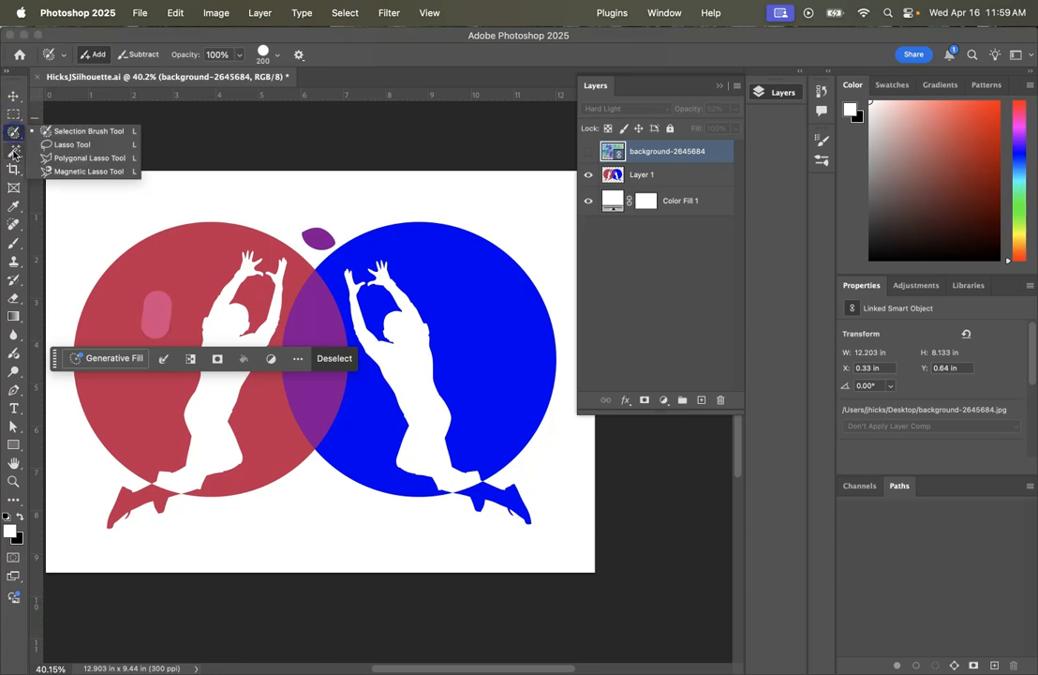
{"action": "left_click", "coordinate": [14, 150]}
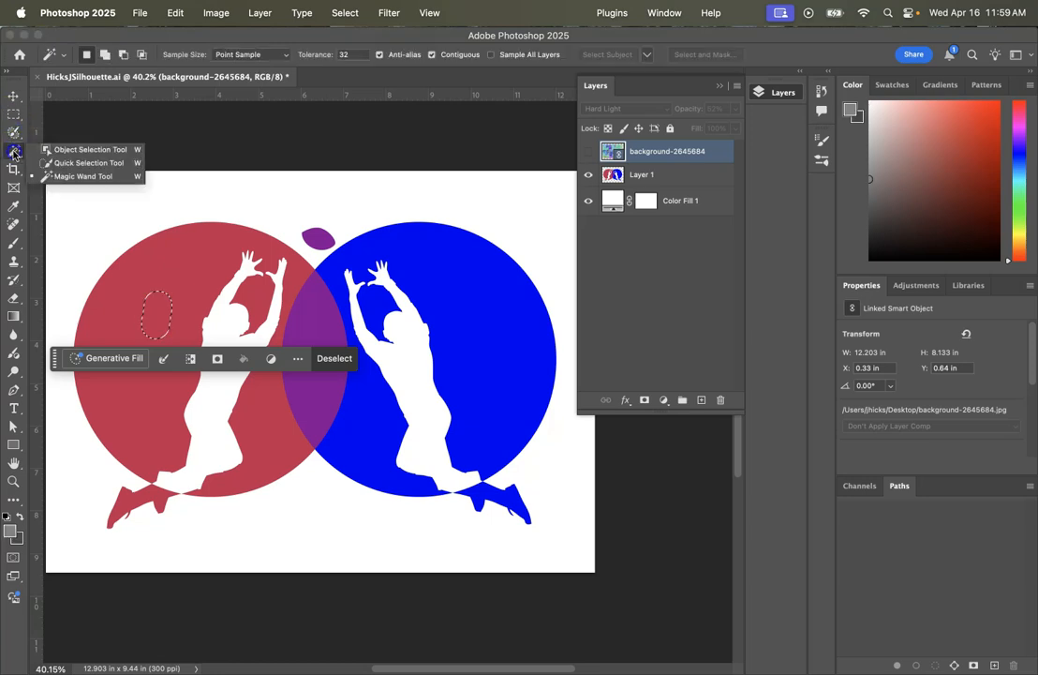
{"action": "left_click", "coordinate": [86, 151]}
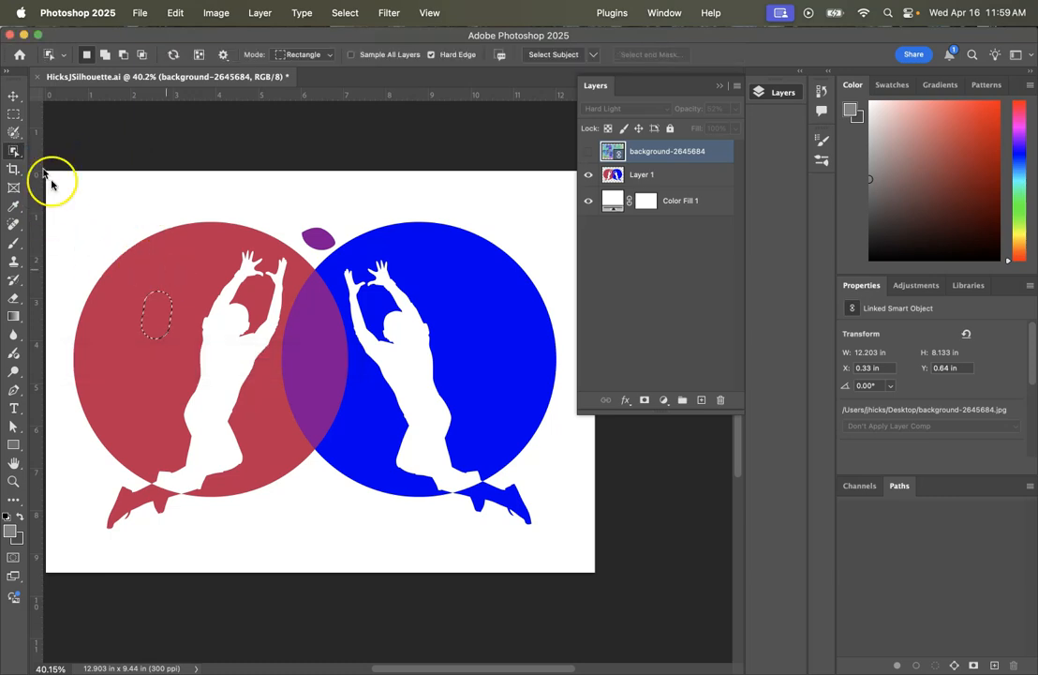
{"action": "left_click_drag", "start_coordinate": [15, 155], "coordinate": [73, 166]}
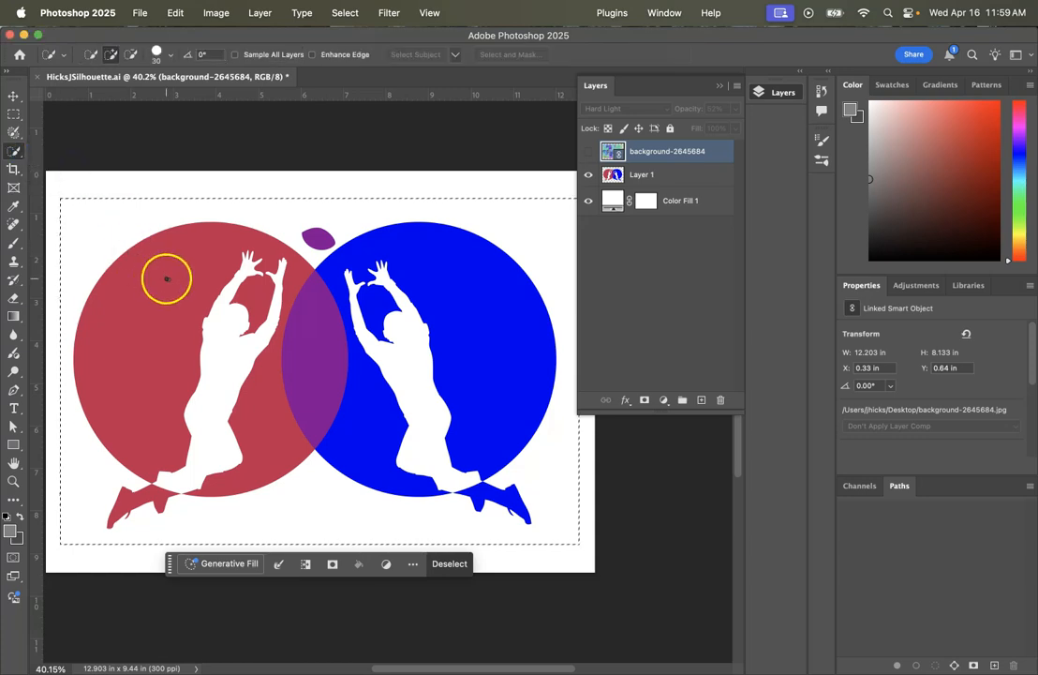
{"action": "left_click_drag", "start_coordinate": [14, 151], "coordinate": [77, 165]}
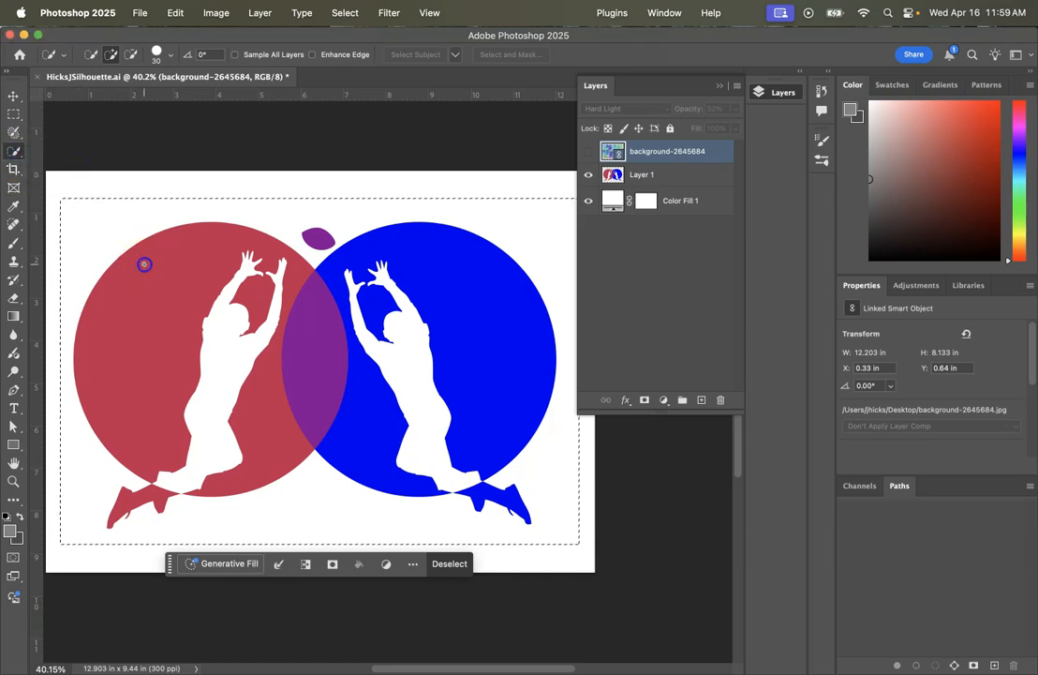
{"action": "key", "text": "super+d"}
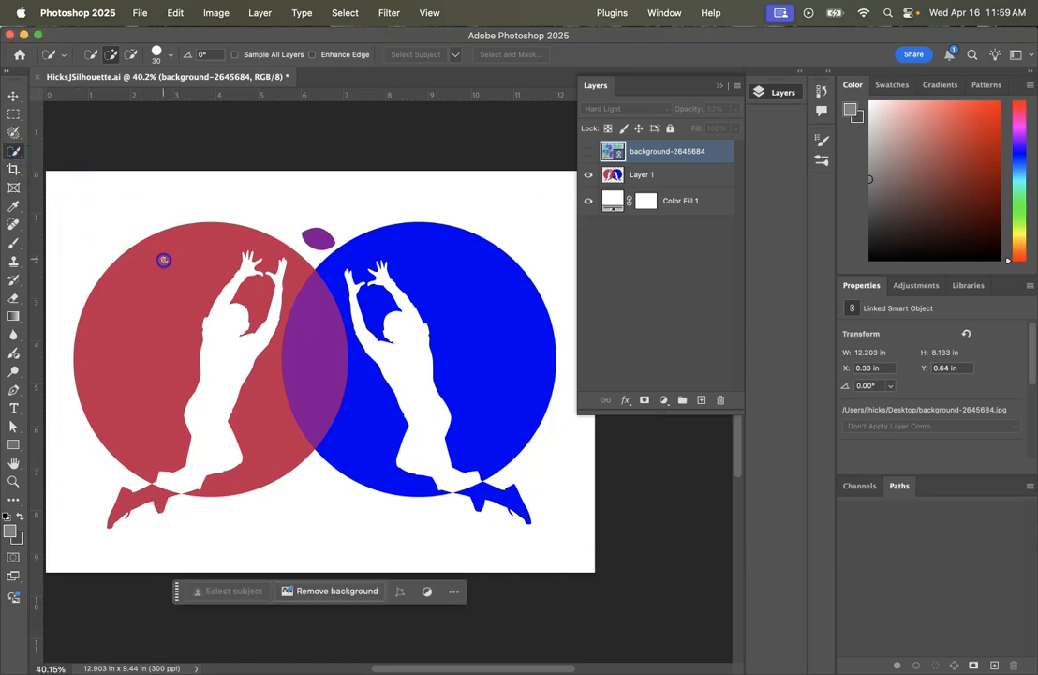
Select the red circle area and red lower legs on Layer 1 with Quick Selection, excluding the white figure and purple overlap
{"action": "left_click_drag", "start_coordinate": [145, 362], "coordinate": [146, 361]}
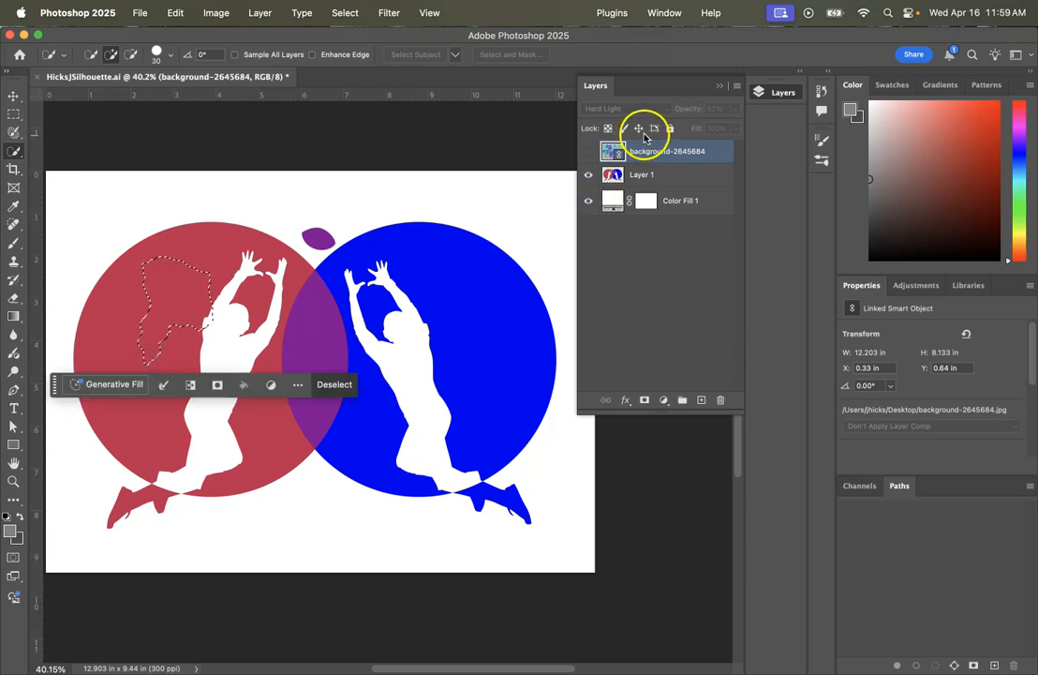
{"action": "left_click", "coordinate": [633, 178]}
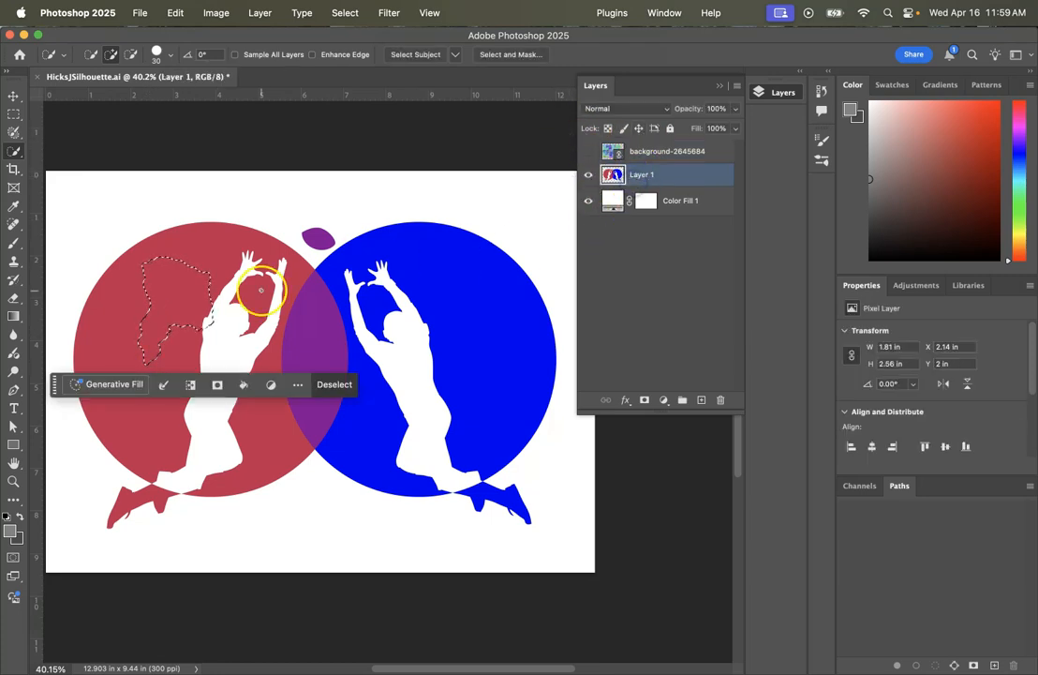
{"action": "left_click", "coordinate": [142, 309]}
{"action": "left_click_drag", "start_coordinate": [147, 338], "coordinate": [170, 335]}
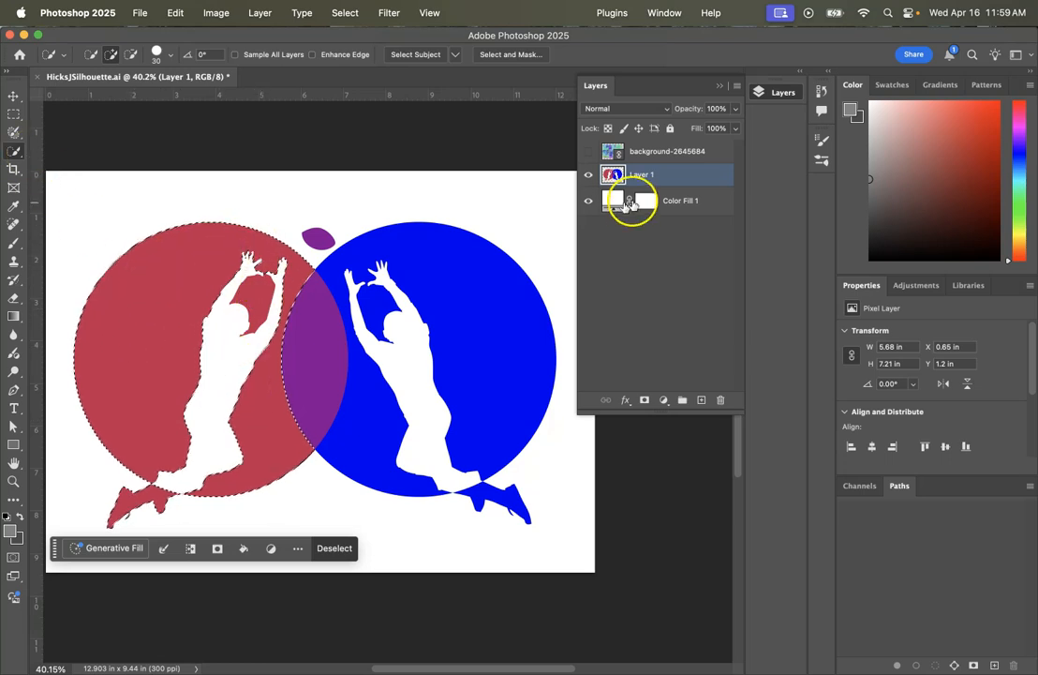
Show the watercolor layer again and mask it to the selected red circle and lower legs
{"action": "left_click", "coordinate": [698, 151]}
{"action": "left_click", "coordinate": [589, 150]}
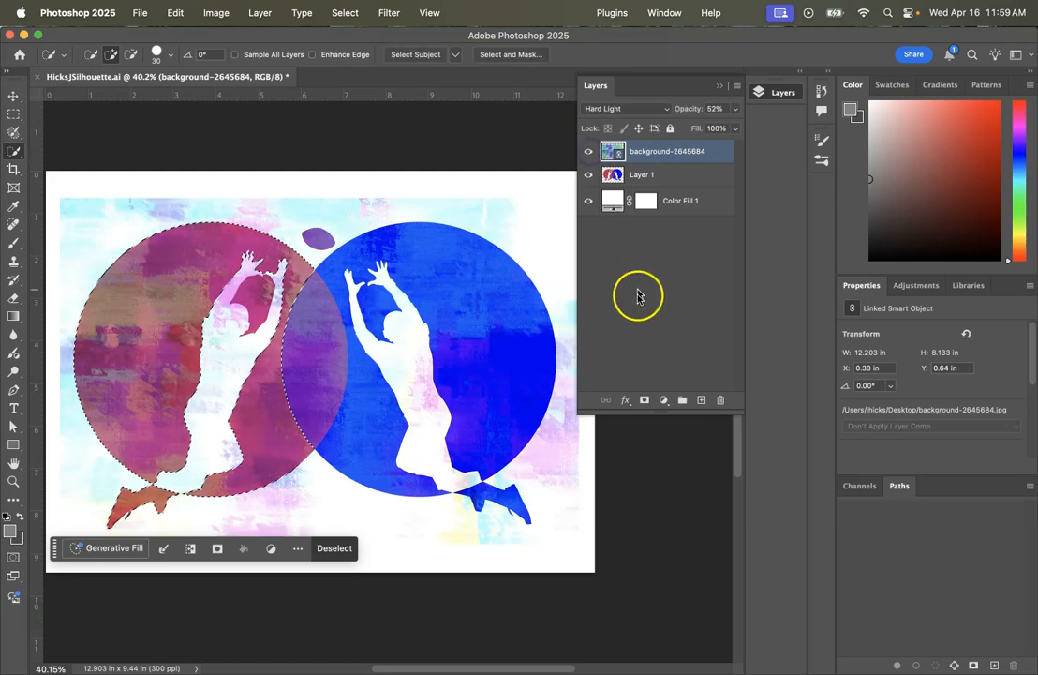
{"action": "left_click", "coordinate": [643, 399]}
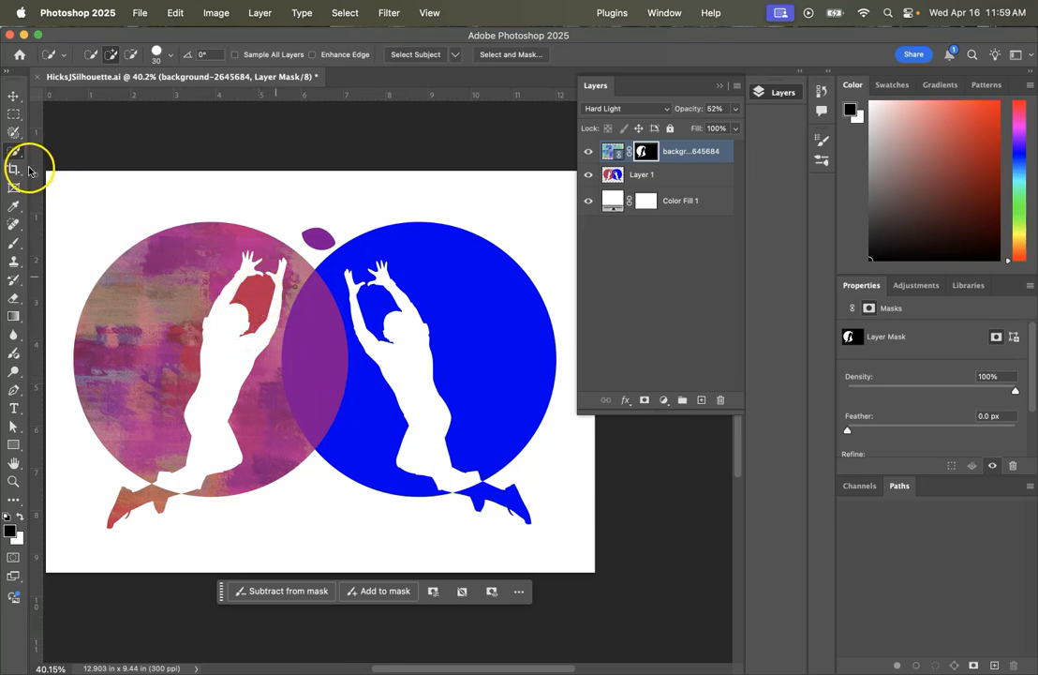
Select the red gap between the red-circle figure's arms on Layer 1, fill it white on the watercolor layer's mask, and deselect
{"action": "left_click", "coordinate": [609, 176]}
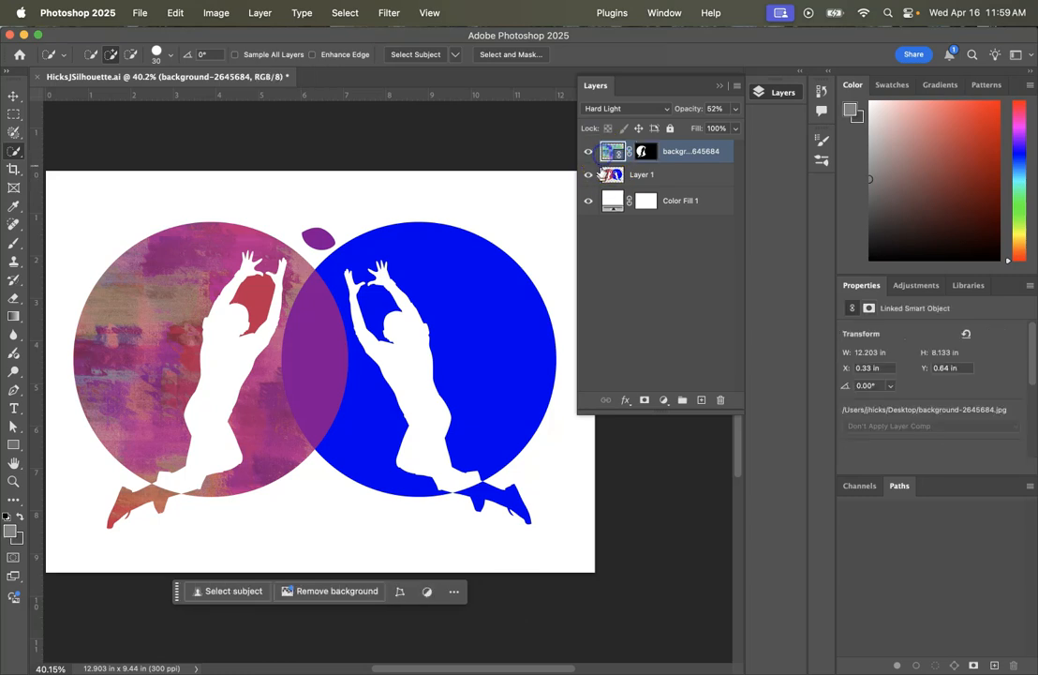
{"action": "left_click", "coordinate": [249, 300]}
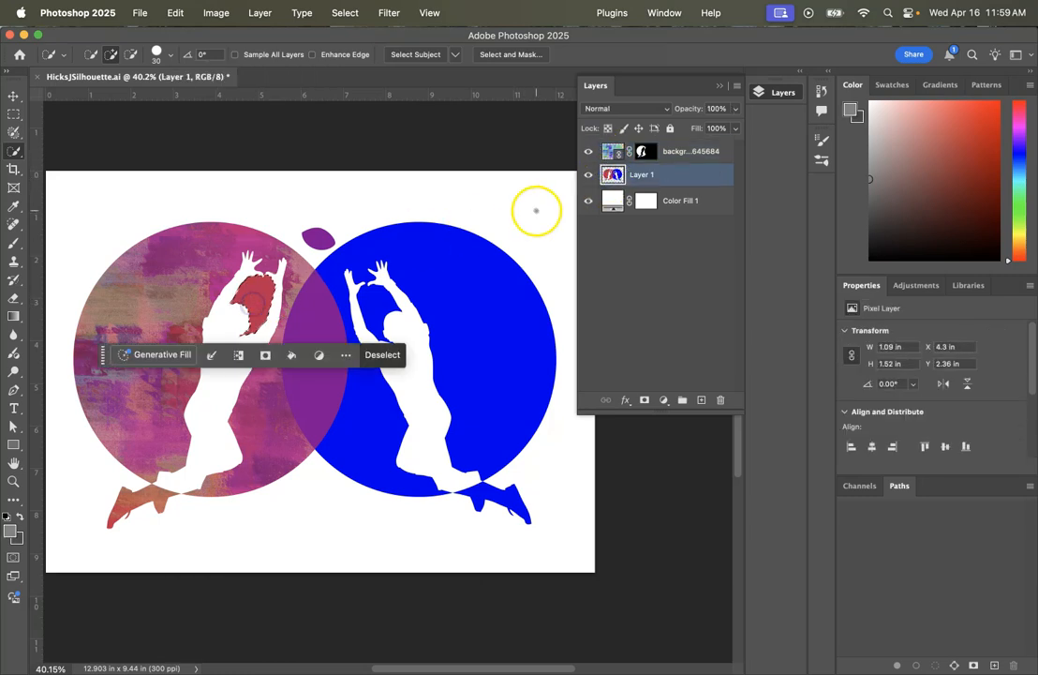
{"action": "left_click", "coordinate": [642, 155]}
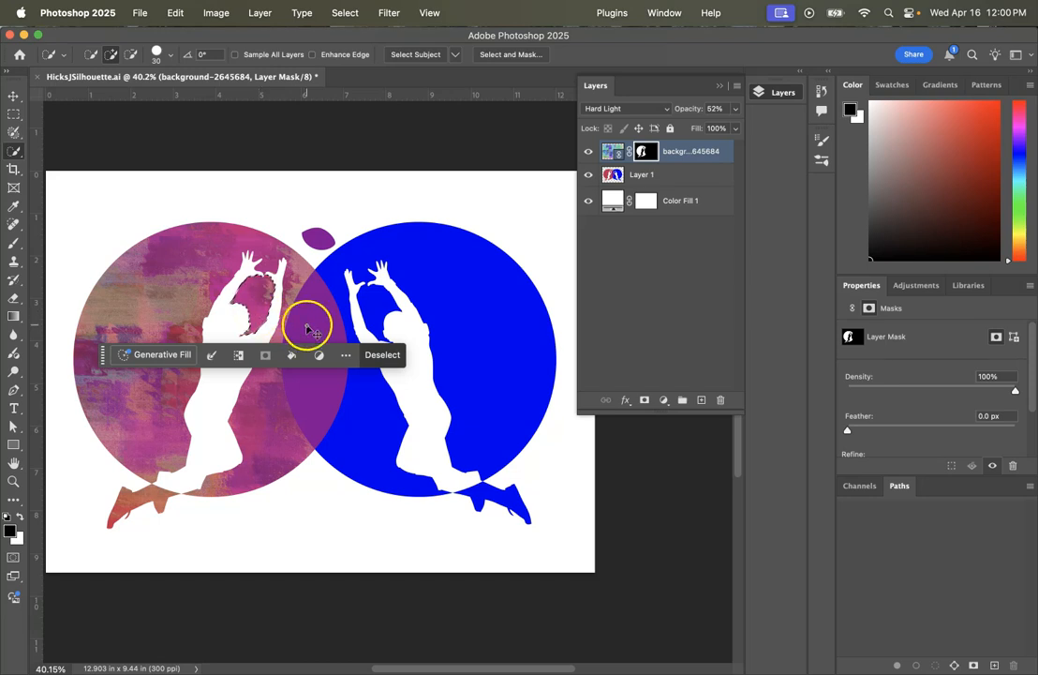
{"action": "key", "text": "alt+BackSpace"}
{"action": "key", "text": "super+d"}
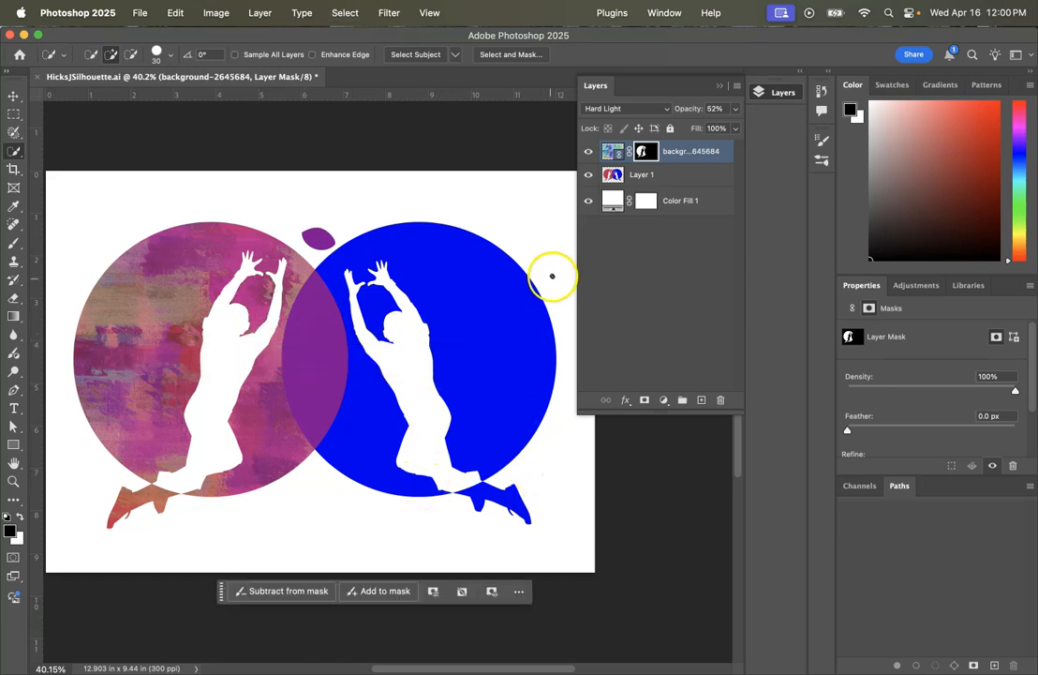
Select the blue circle and blue lower legs on Layer 1 with Quick Selection, including the gap between the figure's arms
{"action": "left_click", "coordinate": [628, 175]}
{"action": "left_click_drag", "start_coordinate": [478, 296], "coordinate": [475, 315]}
{"action": "mouse_move", "coordinate": [417, 428]}
{"action": "left_mouse_down"}
{"action": "mouse_move", "coordinate": [374, 436]}
{"action": "mouse_move", "coordinate": [386, 319]}
{"action": "mouse_move", "coordinate": [374, 314]}
{"action": "left_mouse_up"}
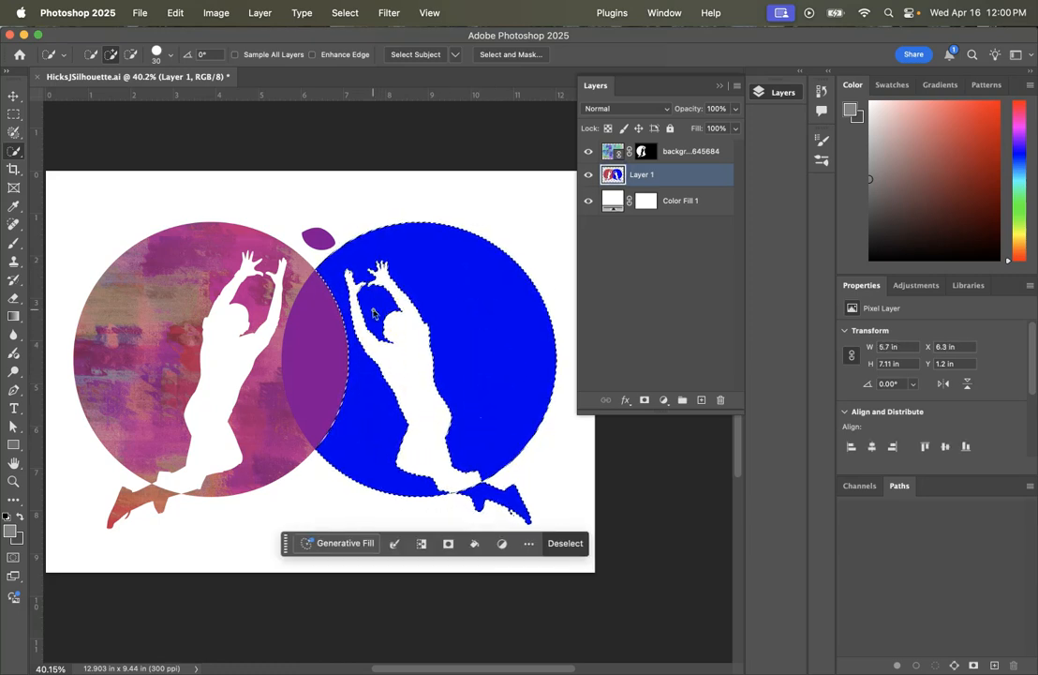
Duplicate the watercolor layer, fill the selected blue areas white on the copy's mask, and clear the selection
{"action": "left_click", "coordinate": [647, 153]}
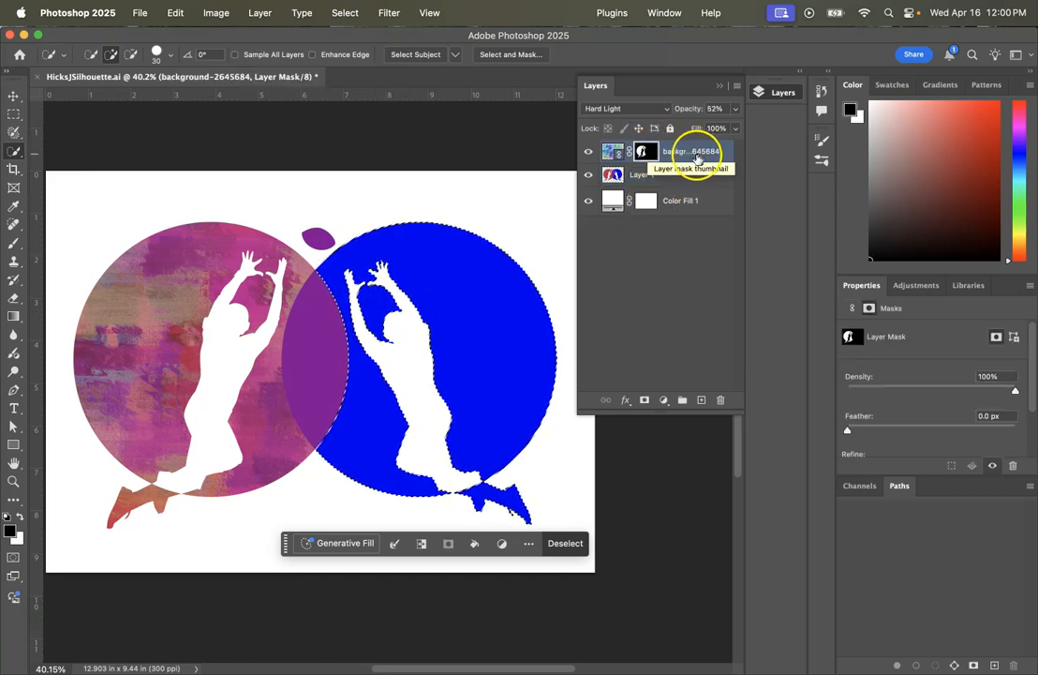
{"action": "left_click_drag", "start_coordinate": [692, 158], "coordinate": [701, 398]}
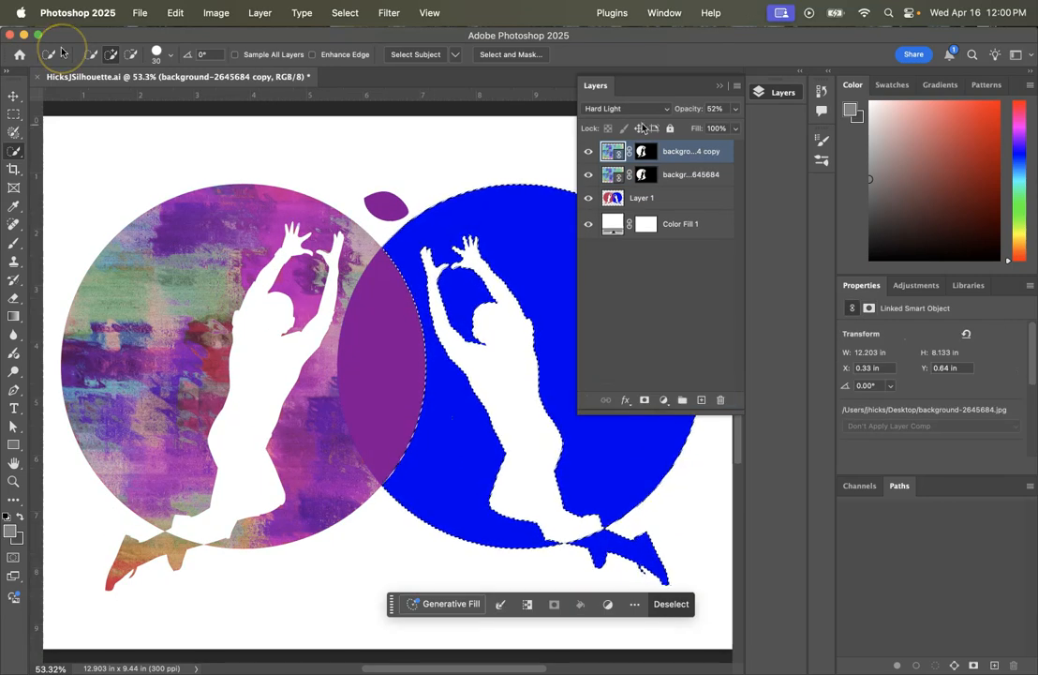
{"action": "left_click", "coordinate": [647, 153]}
{"action": "key", "text": "super+BackSpace"}
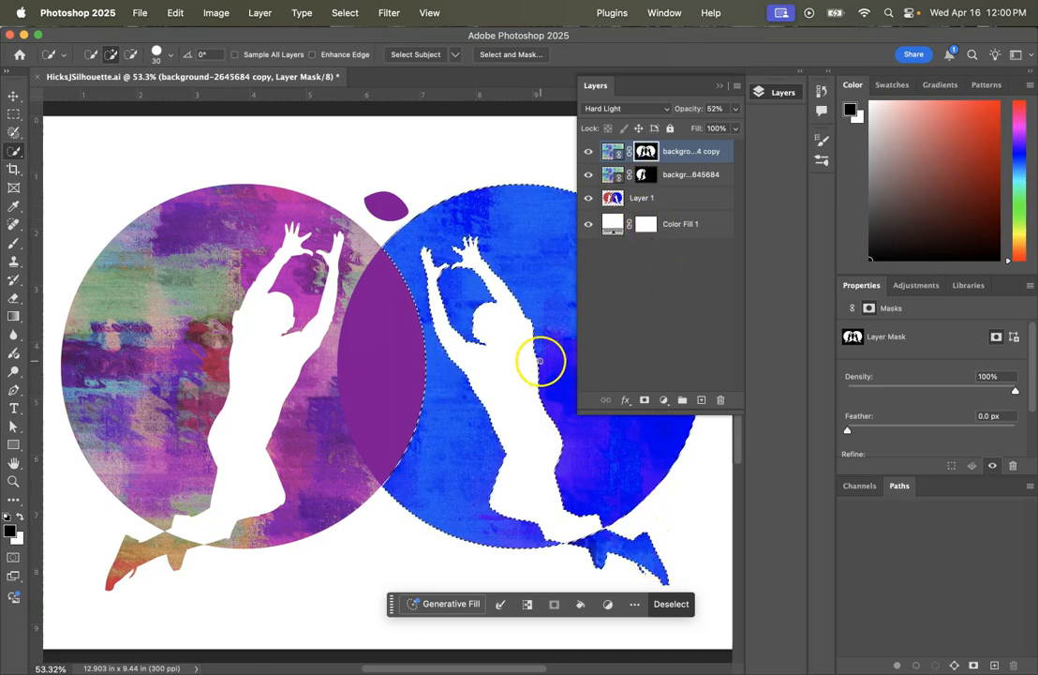
{"action": "key", "text": "super+d"}
{"action": "scroll", "coordinate": [316, 249], "scroll_direction": "down", "scroll_amount": 2}
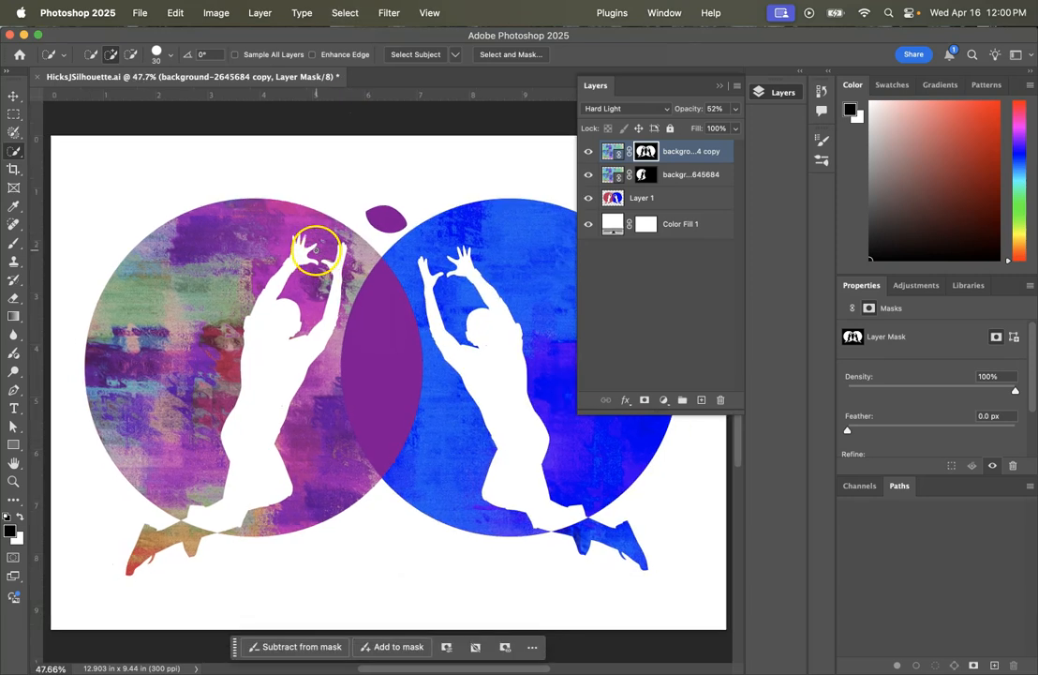
{"action": "scroll", "coordinate": [315, 248], "scroll_direction": "down", "scroll_amount": 3}
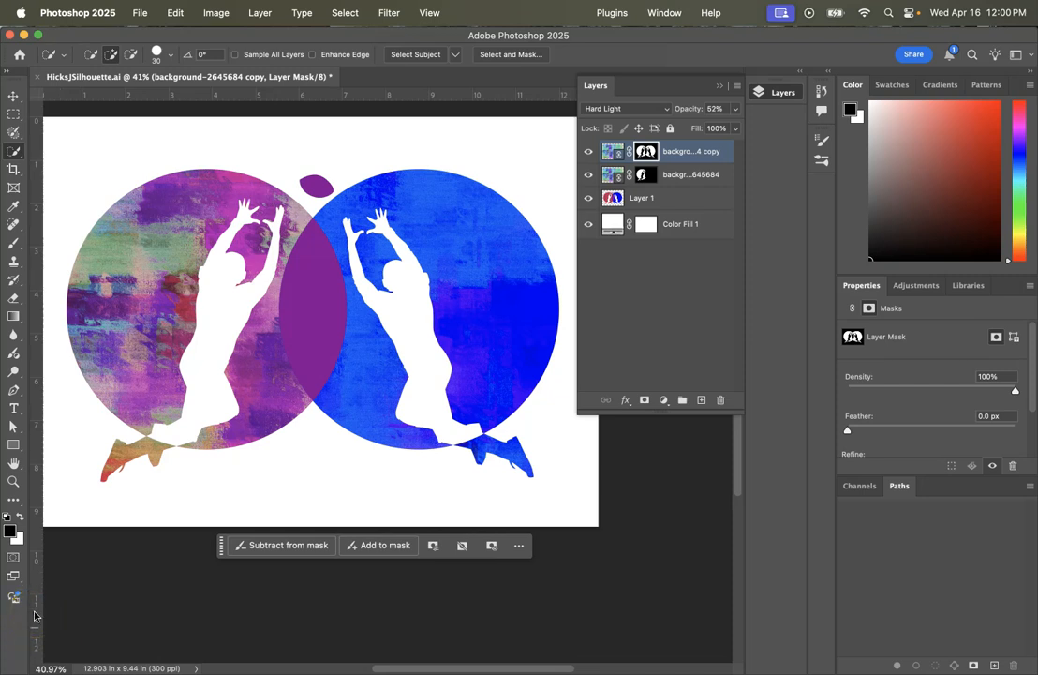
{"action": "left_click", "coordinate": [118, 606]}
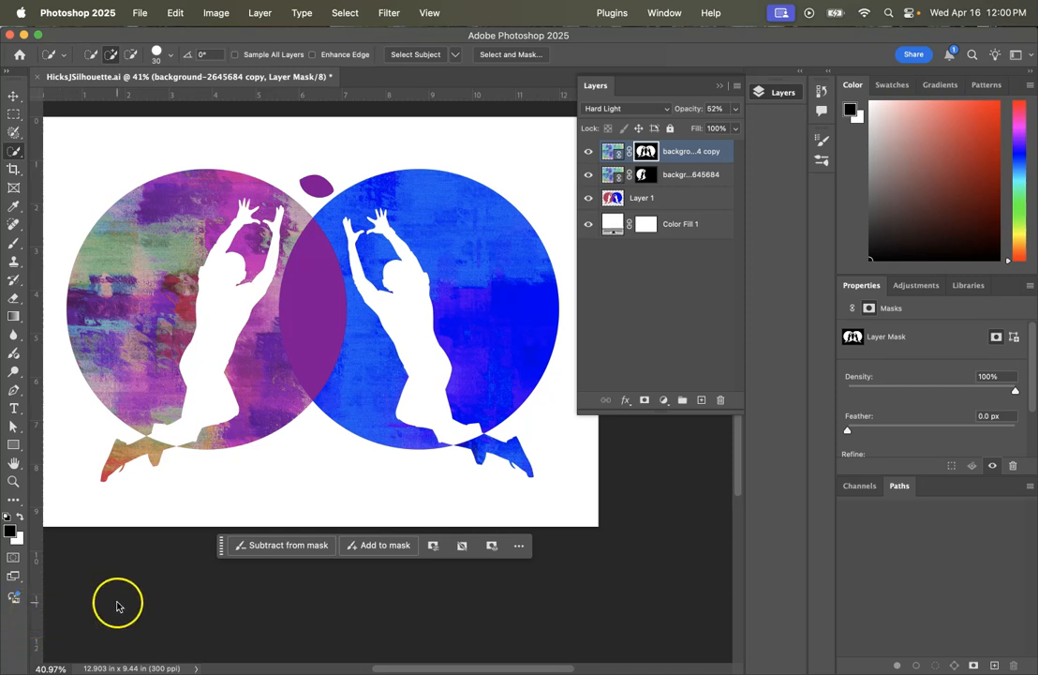
Try shifting the watercolor copy's texture independently of its unlinked mask to about X -0.34 in, Y 0.73 in, and delete the copy
{"action": "left_click", "coordinate": [622, 151]}
{"action": "left_click", "coordinate": [11, 94]}
{"action": "mouse_move", "coordinate": [478, 290]}
{"action": "left_mouse_down"}
{"action": "mouse_move", "coordinate": [497, 313]}
{"action": "mouse_move", "coordinate": [478, 290]}
{"action": "left_mouse_up"}
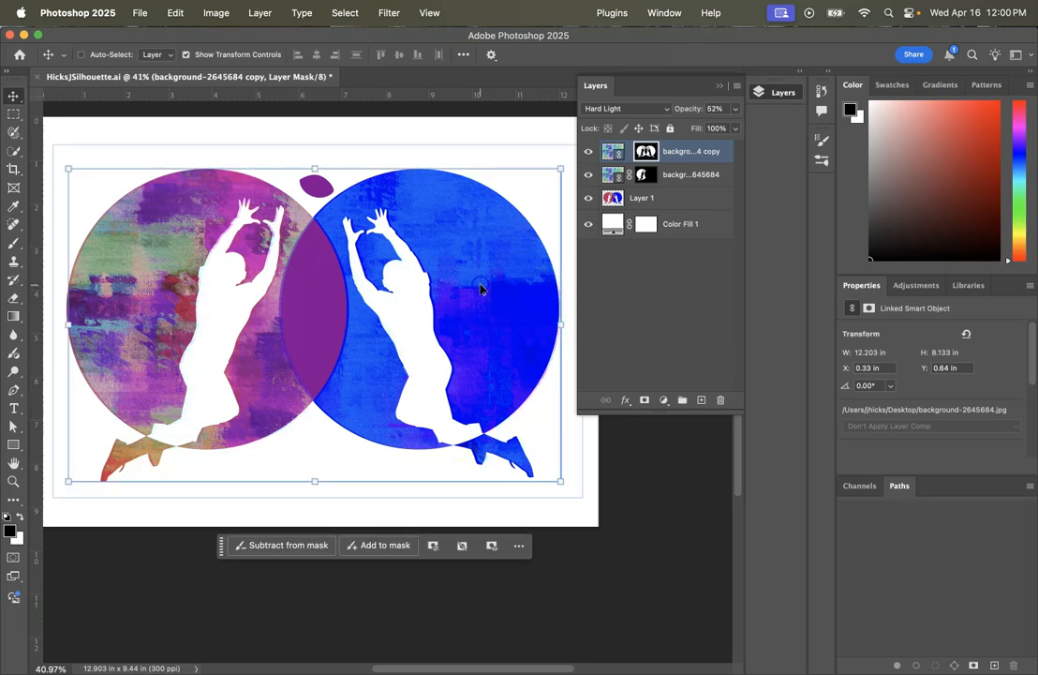
{"action": "left_click", "coordinate": [613, 152]}
{"action": "left_click_drag", "start_coordinate": [413, 232], "coordinate": [385, 236]}
{"action": "left_click", "coordinate": [555, 148]}
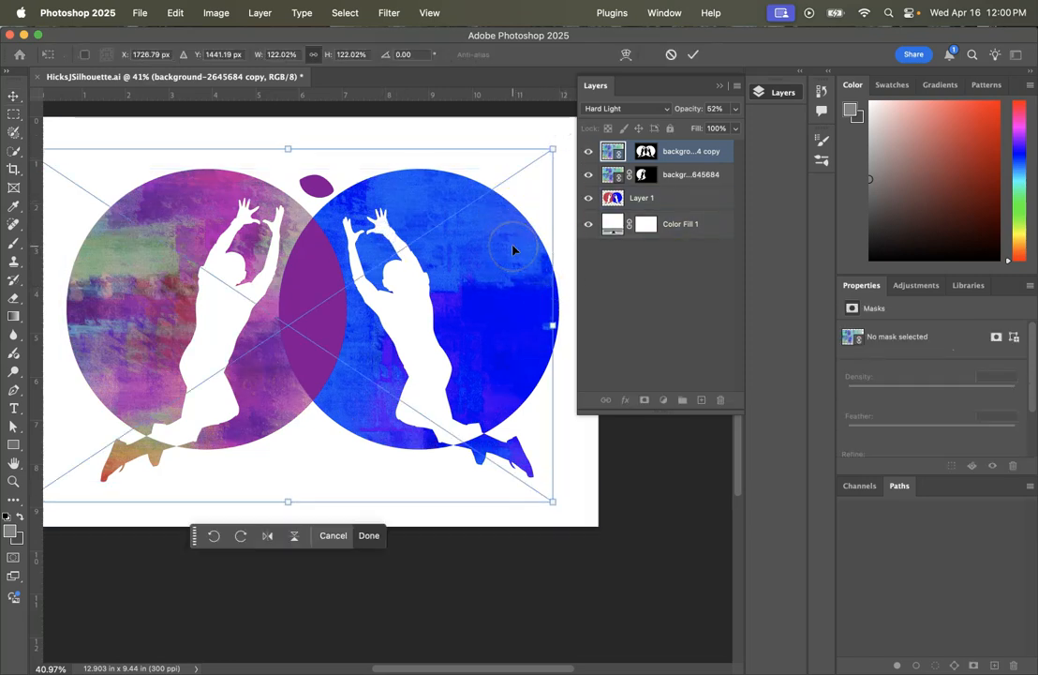
{"action": "key", "text": "Return"}
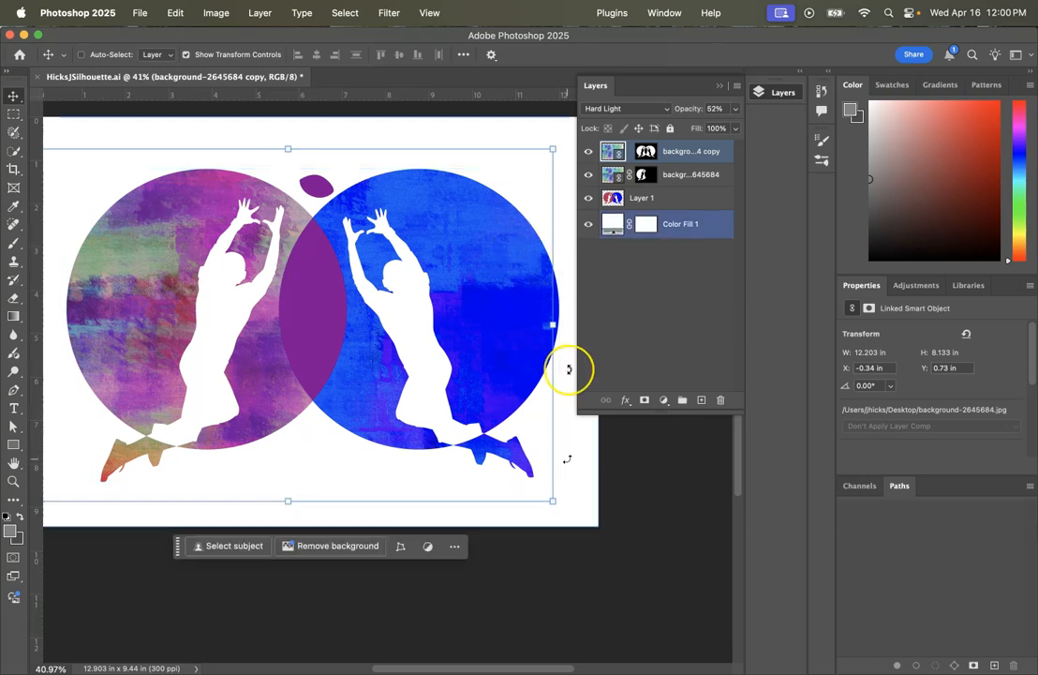
{"action": "key", "text": "Delete"}
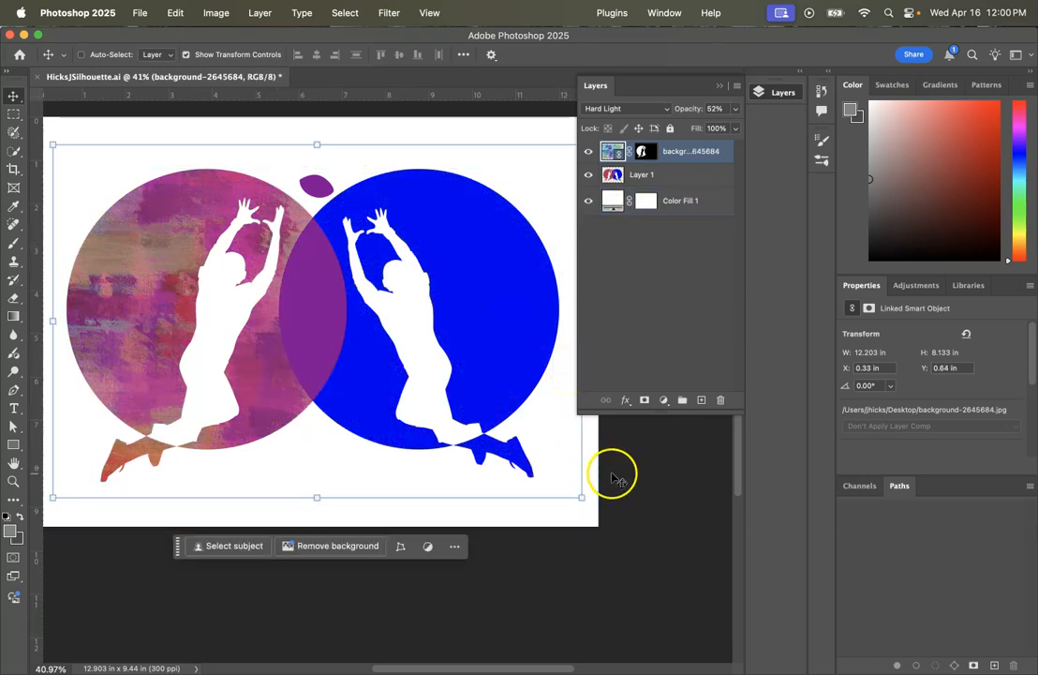